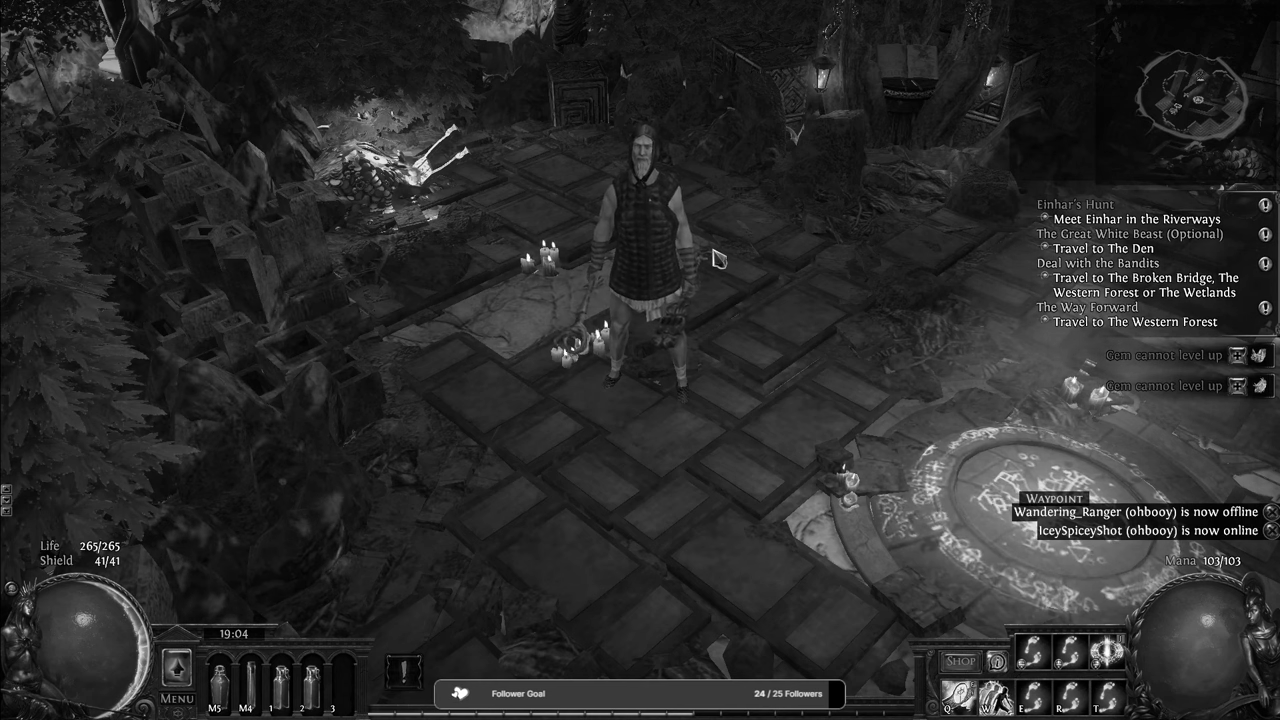
# Step: Switch to Path of Building and look over the allocated Templar side of the Holy Flame Totem passive tree
pyautogui.hotkey('alt', 'Tab')
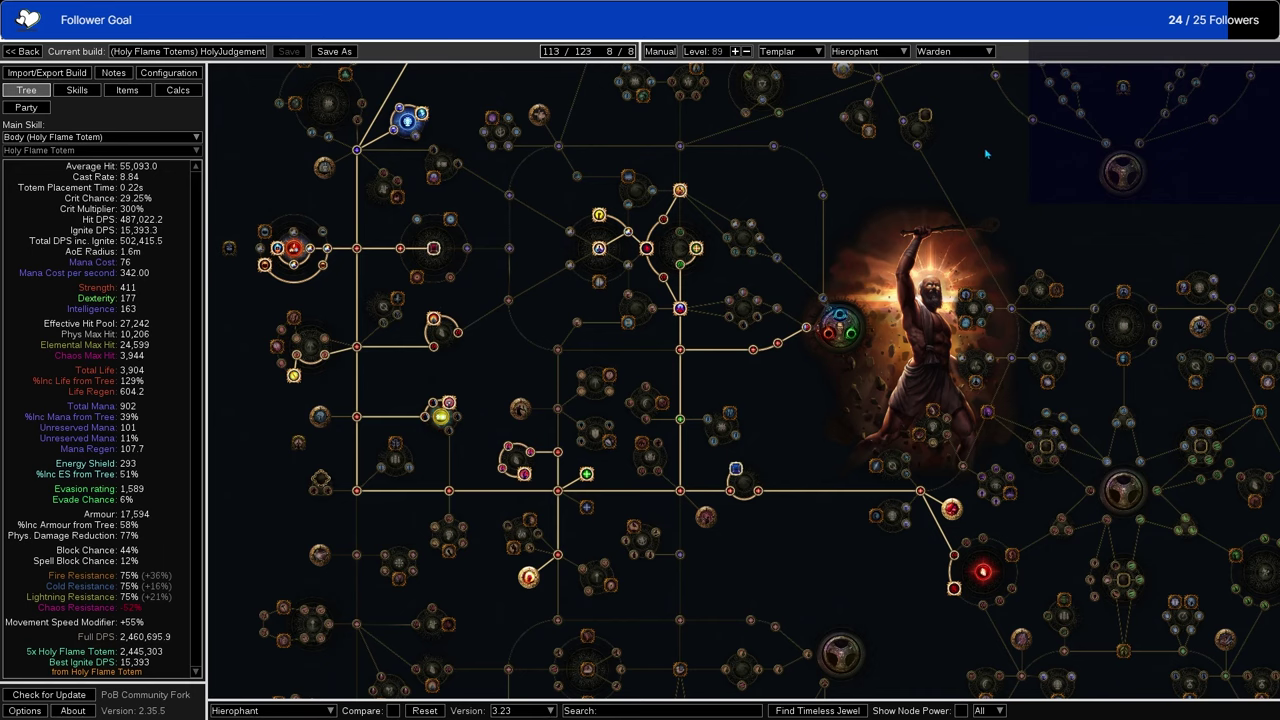
pyautogui.moveTo(987, 157); pyautogui.dragTo(963, 192)
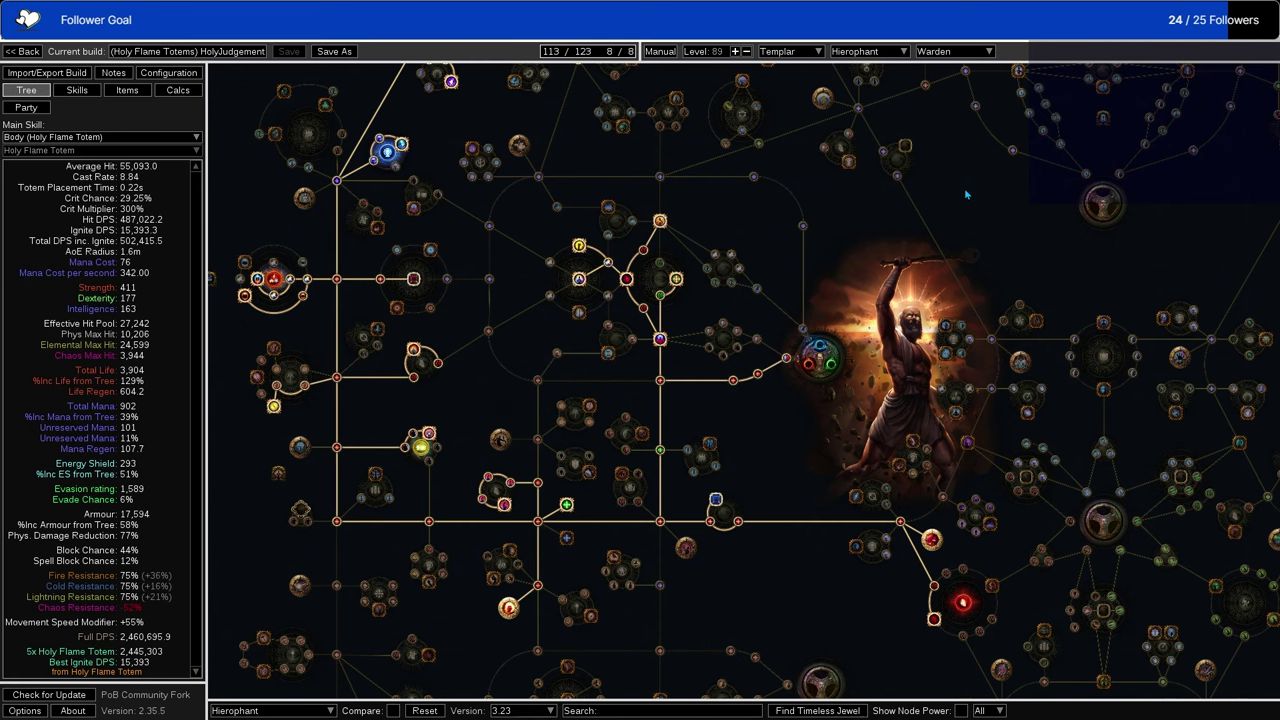
pyautogui.moveTo(961, 208); pyautogui.dragTo(951, 235)
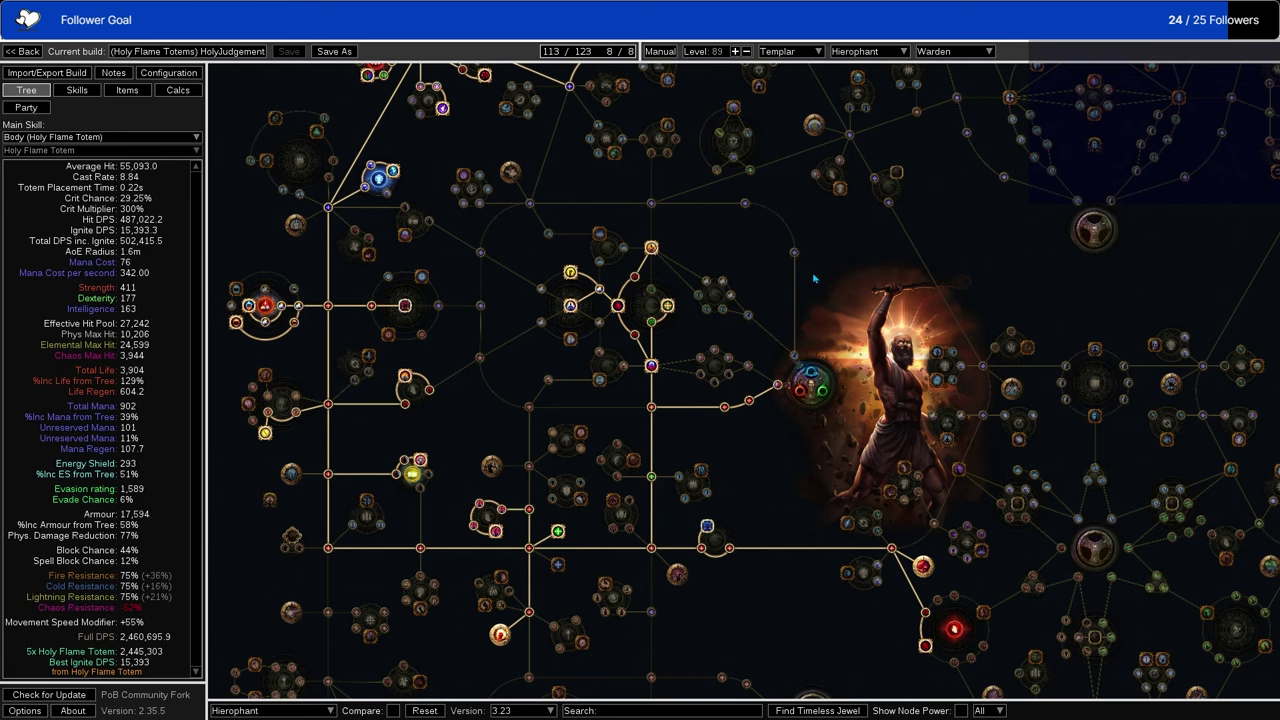
pyautogui.moveTo(813, 276); pyautogui.dragTo(808, 277)
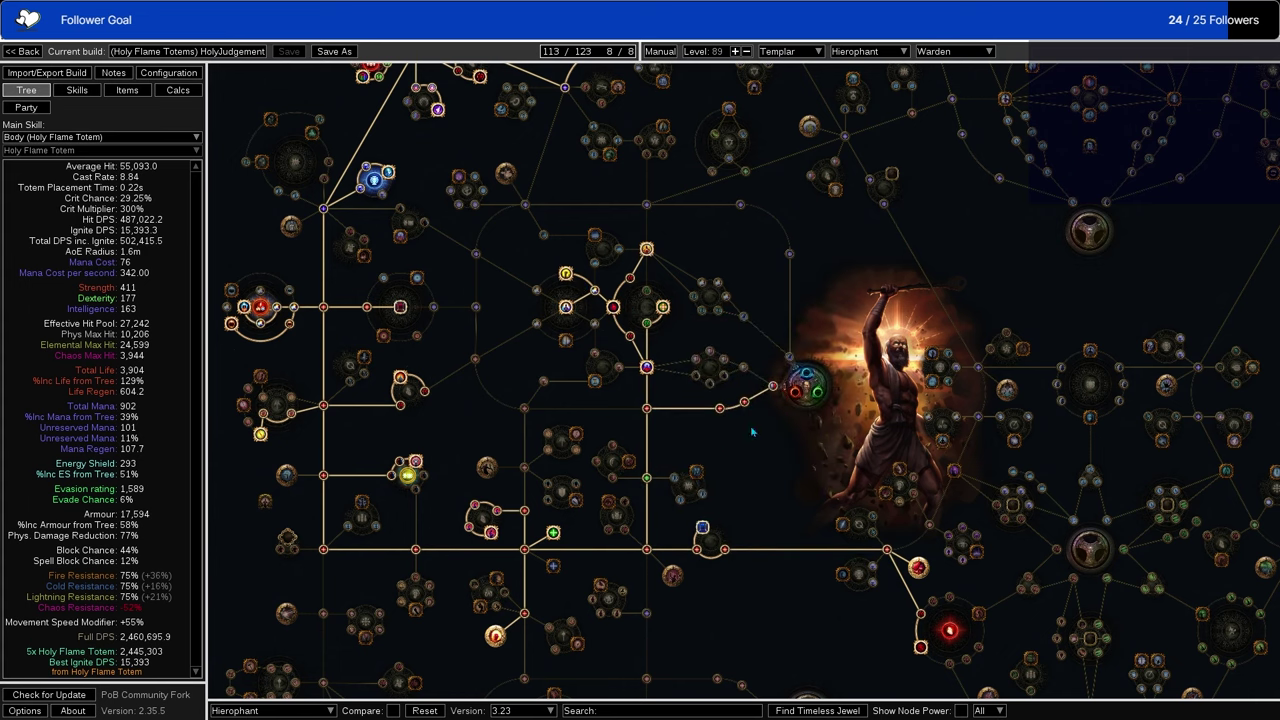
pyautogui.moveTo(790, 478); pyautogui.dragTo(822, 478)
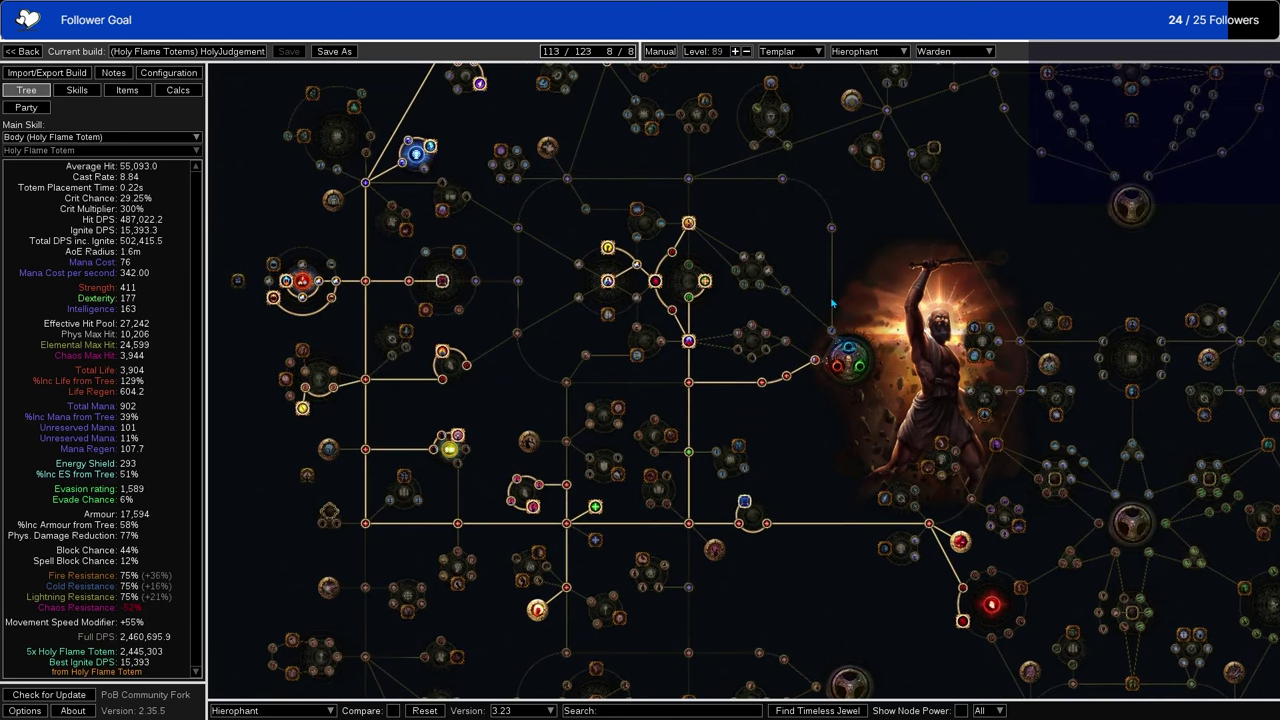
pyautogui.moveTo(832, 302); pyautogui.dragTo(895, 471)
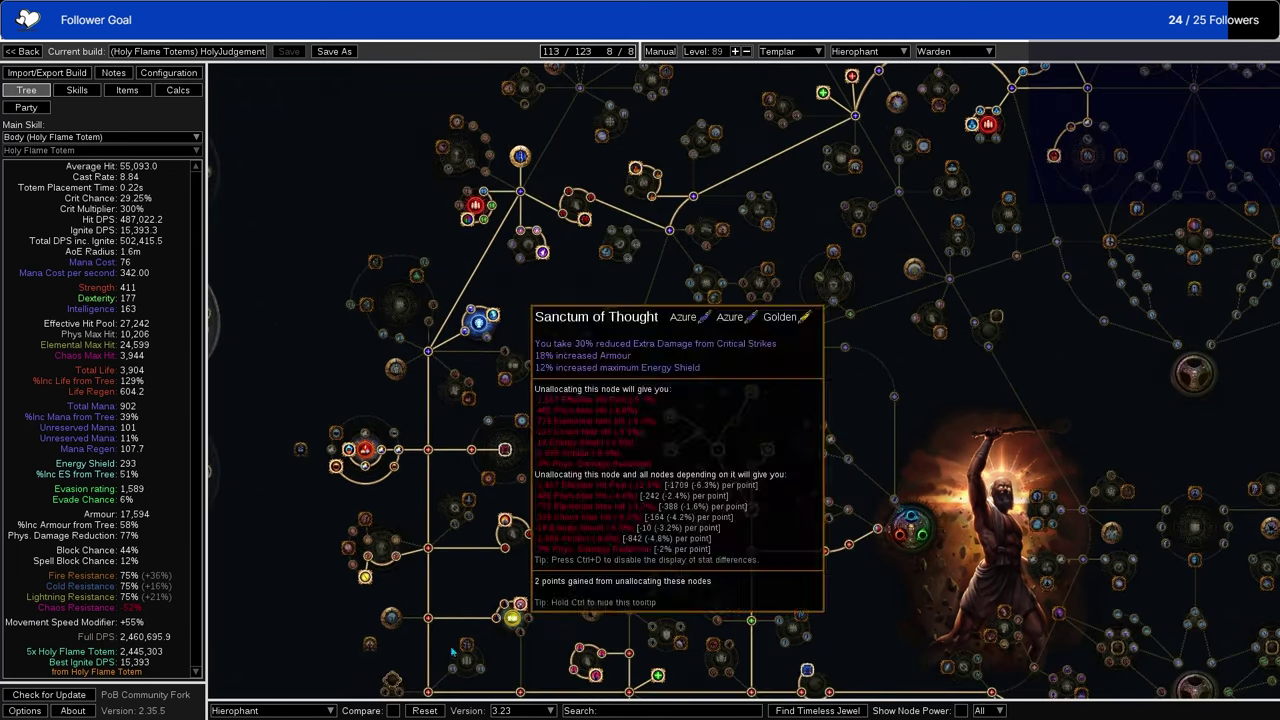
# Step: Examine the Ancestral Bond, Sovereignty, Explosive Impact and Shaman's Dominion nodes along the allocated path of the passive tree
pyautogui.moveTo(522, 152)
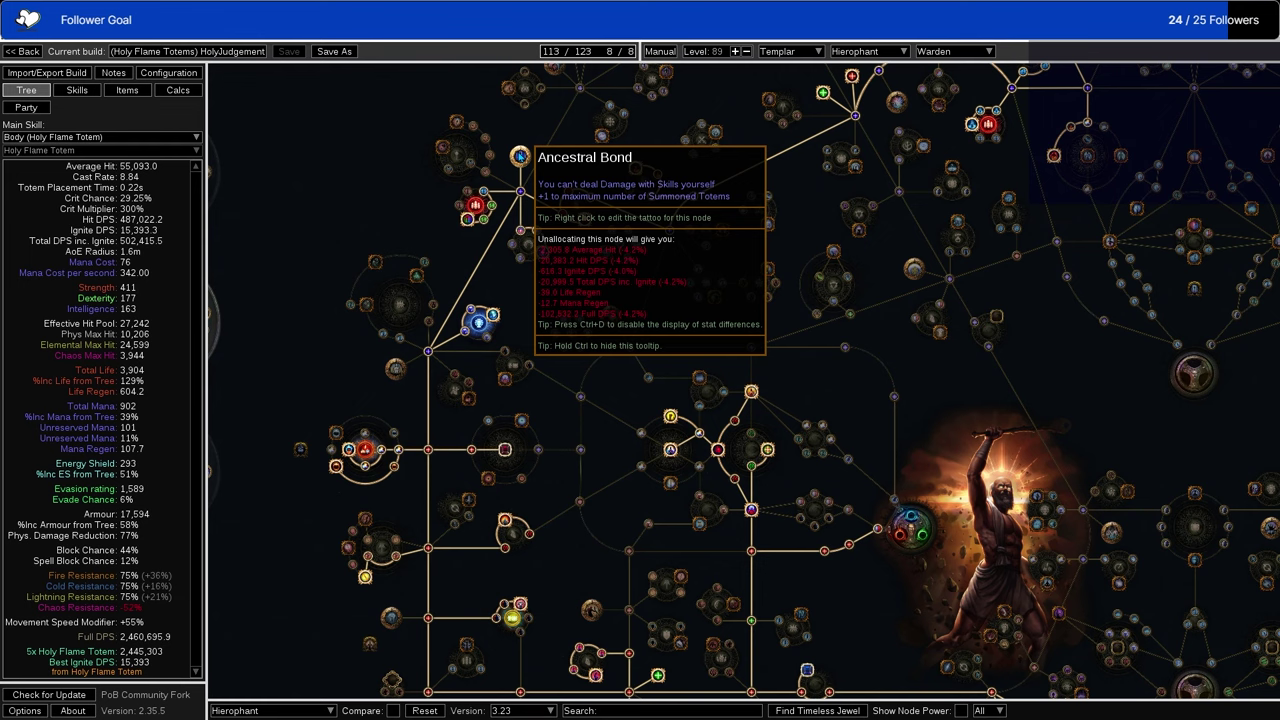
pyautogui.moveTo(607, 700); pyautogui.dragTo(625, 596)
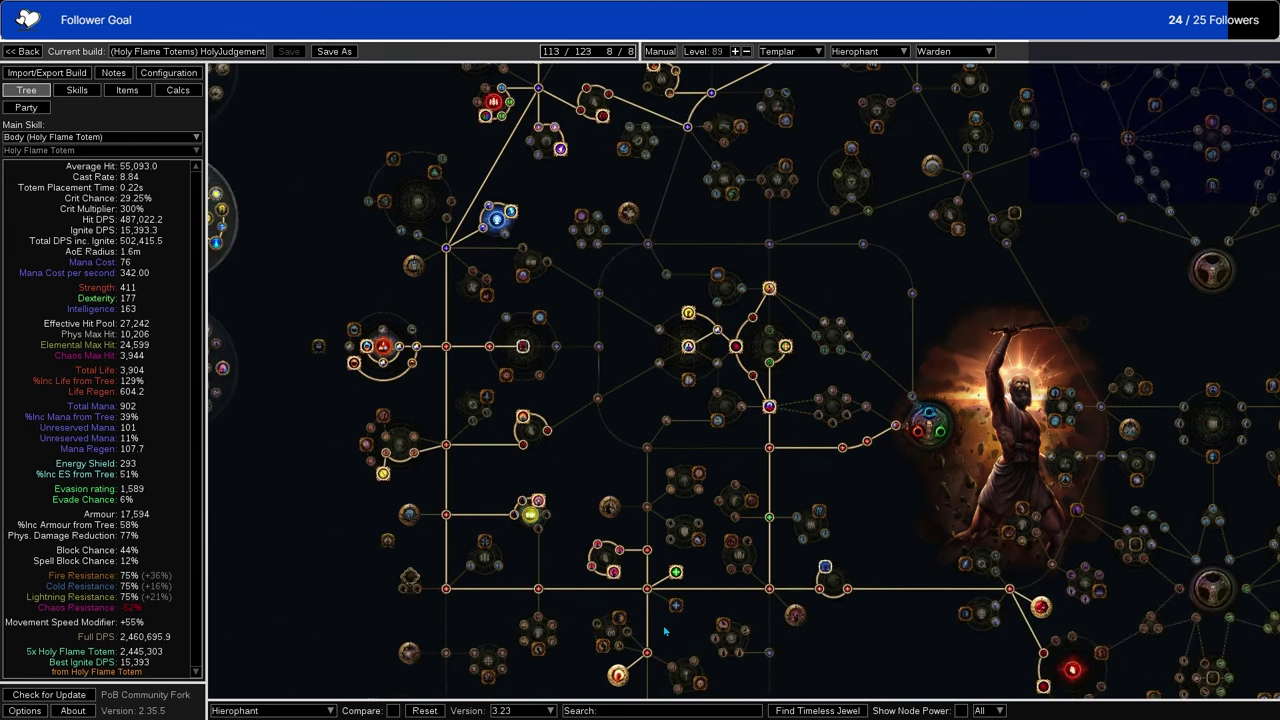
pyautogui.moveTo(605, 465); pyautogui.dragTo(615, 531)
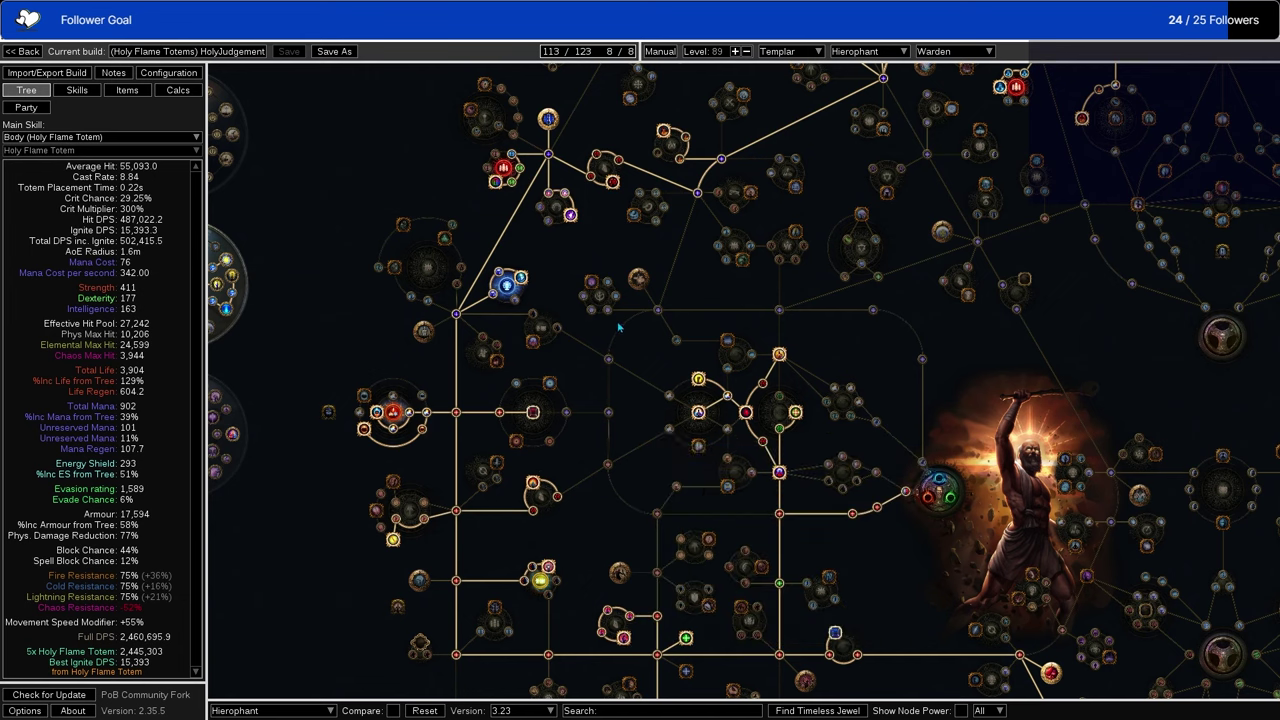
pyautogui.moveTo(572, 216); pyautogui.dragTo(562, 258)
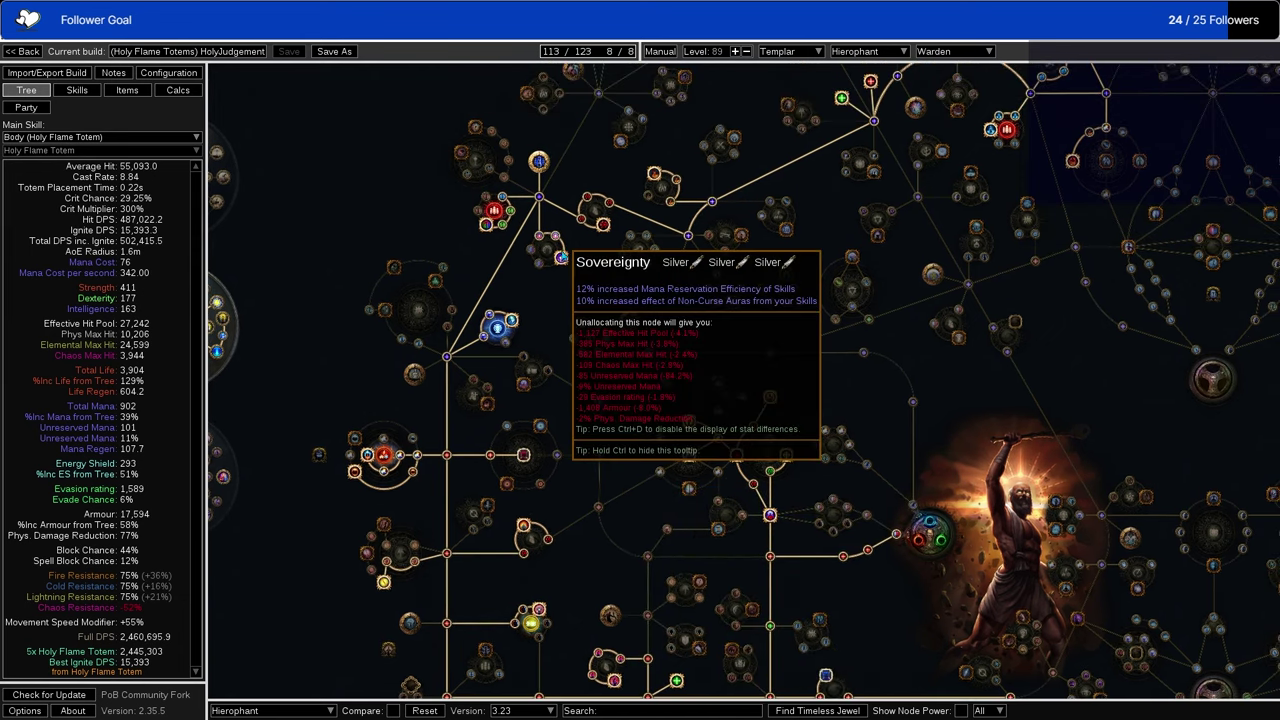
pyautogui.scroll(-2, 545, 300)
pyautogui.scroll(2, 519, 366)
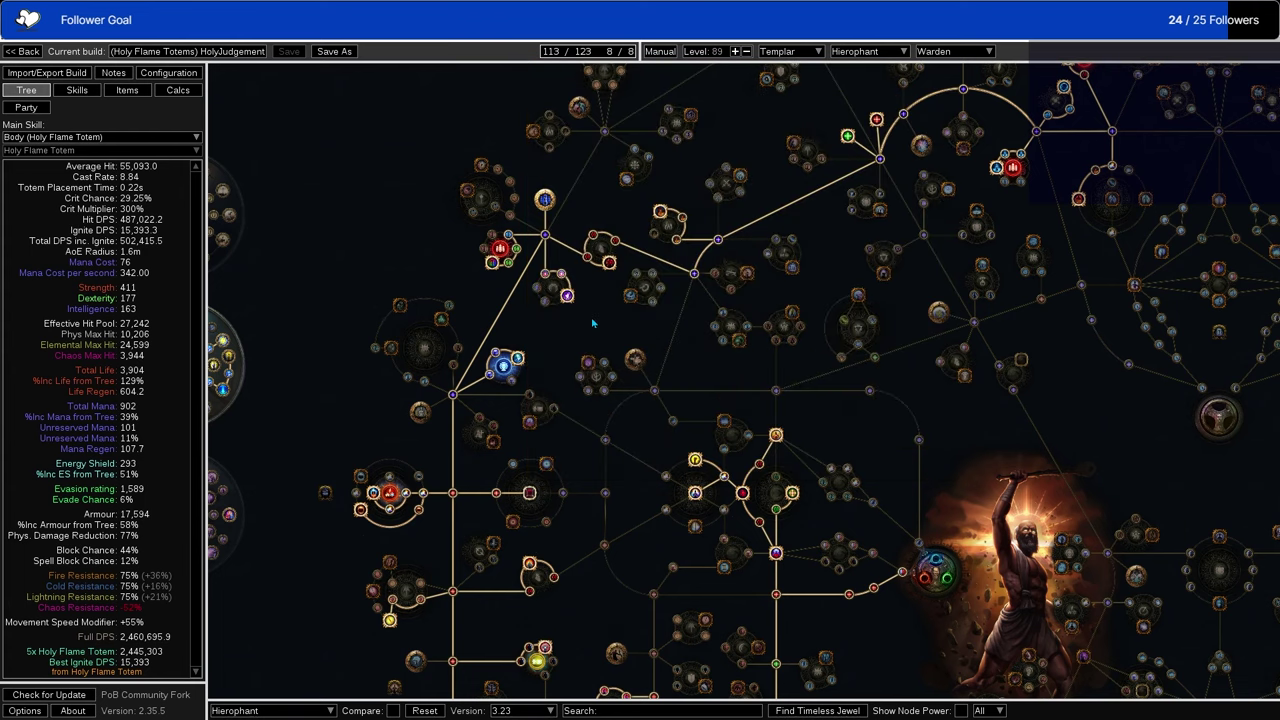
pyautogui.moveTo(592, 323); pyautogui.dragTo(483, 405)
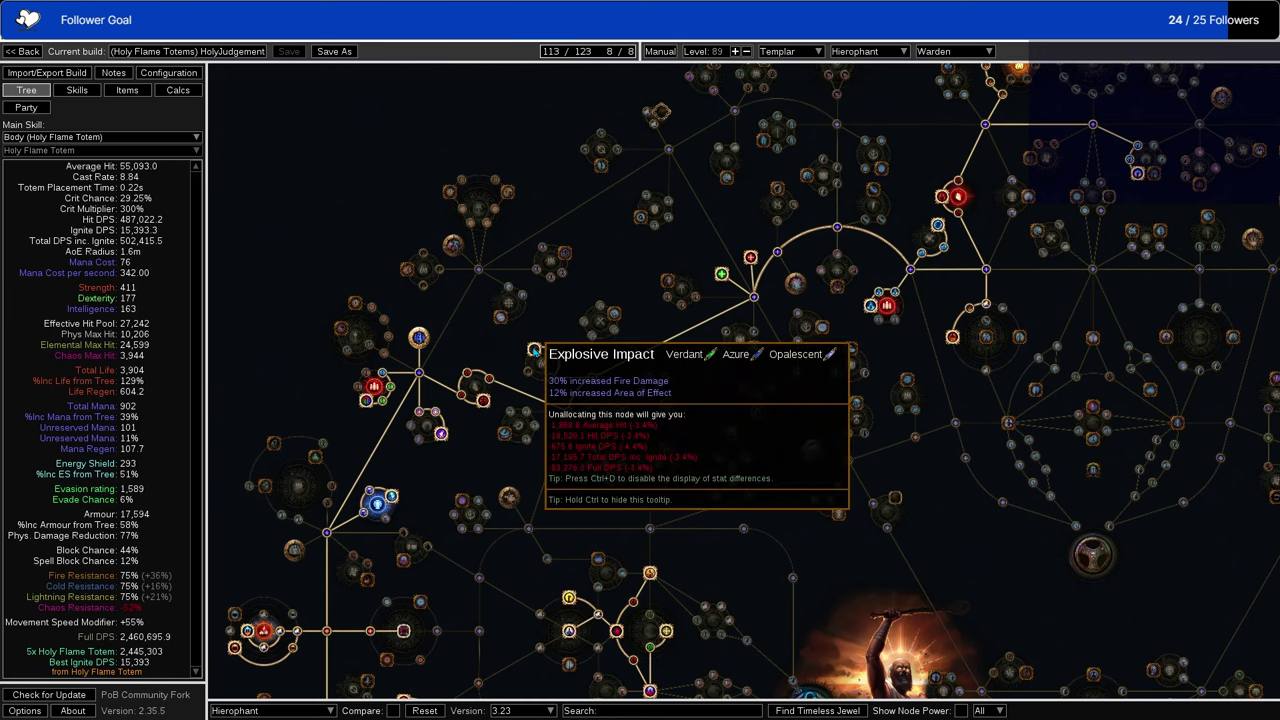
pyautogui.moveTo(770, 289); pyautogui.dragTo(516, 375)
pyautogui.moveTo(714, 368); pyautogui.dragTo(623, 400)
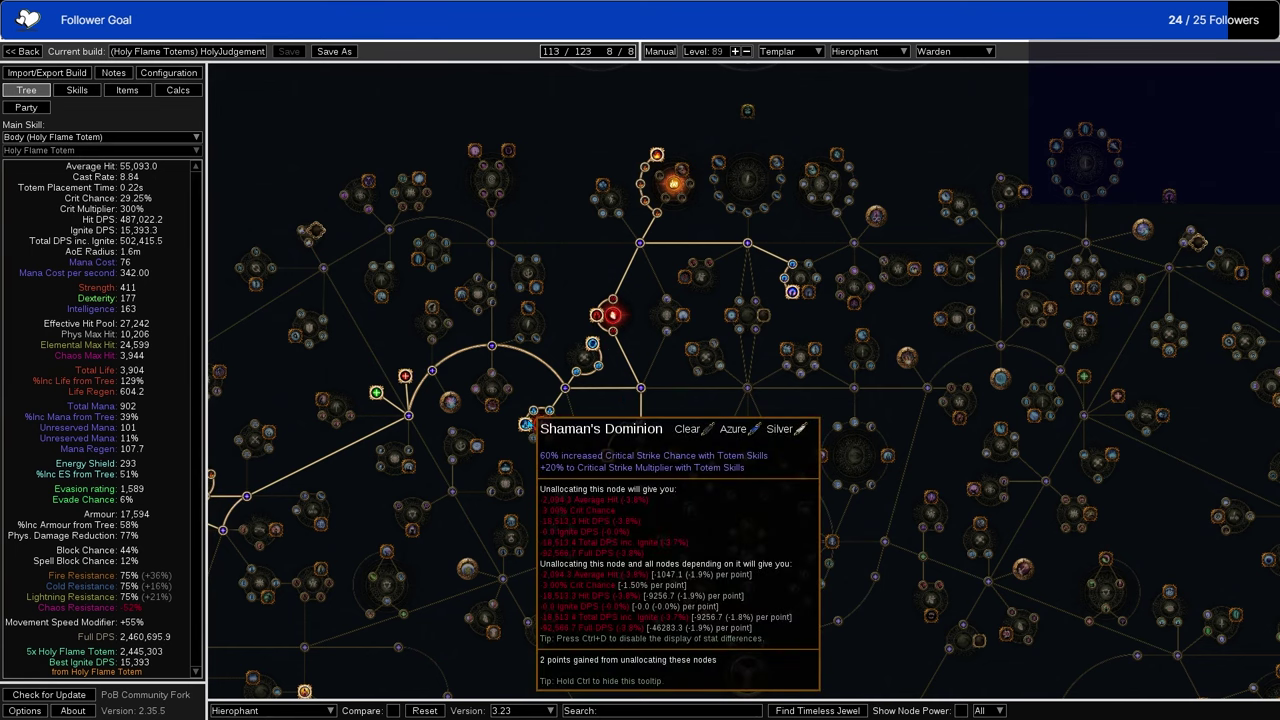
# Step: Unallocate the mastery in the life cluster just above Shaman's Dominion on the passive tree
pyautogui.click(592, 345)
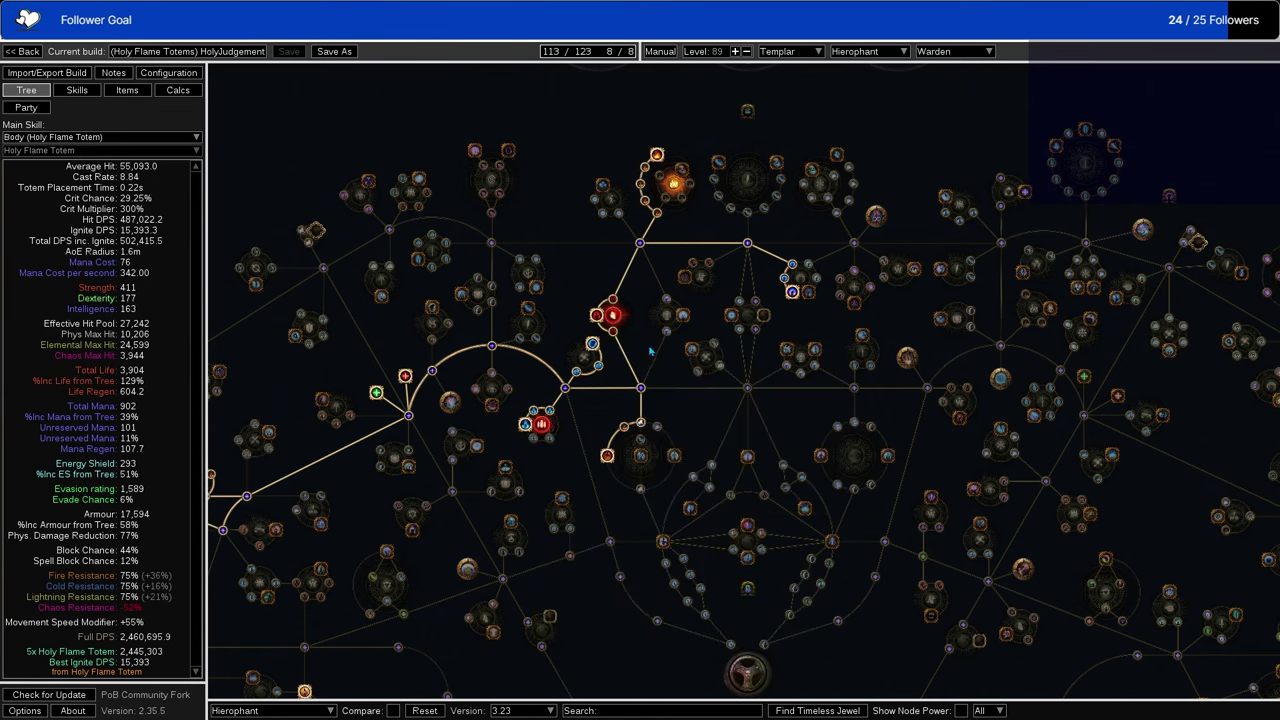
pyautogui.moveTo(614, 345); pyautogui.dragTo(658, 347)
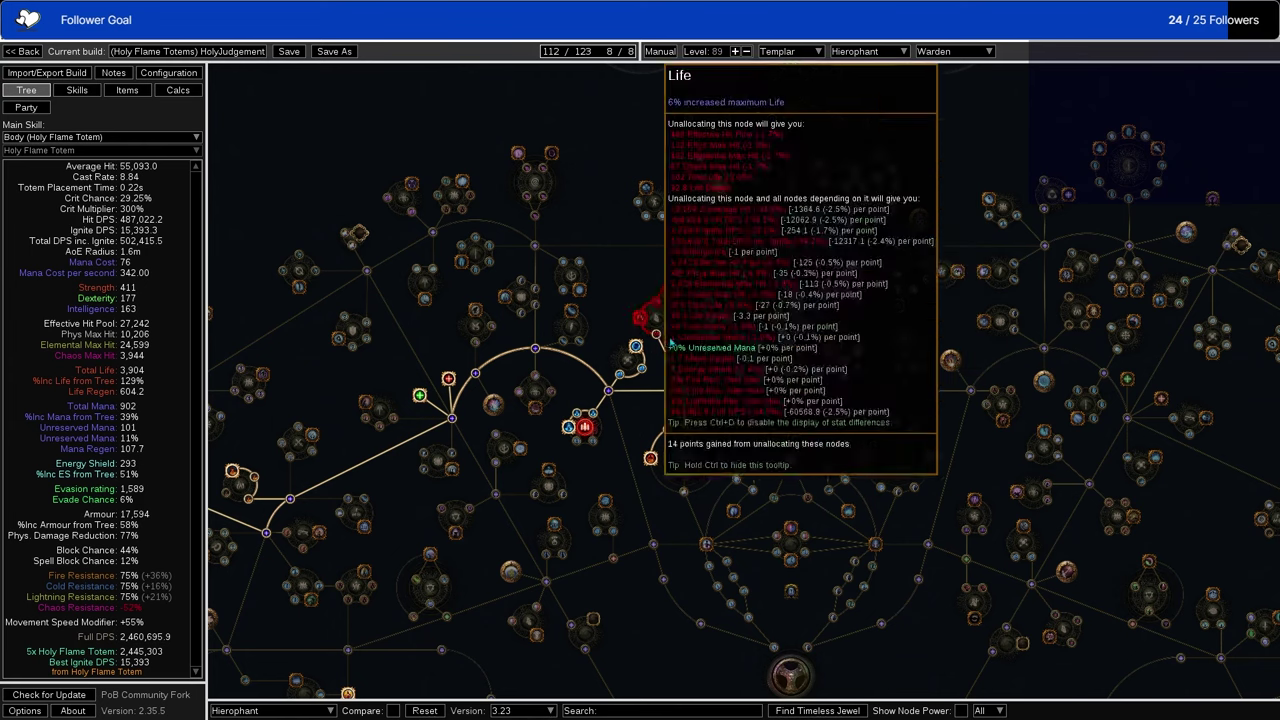
pyautogui.moveTo(834, 296); pyautogui.dragTo(994, 198)
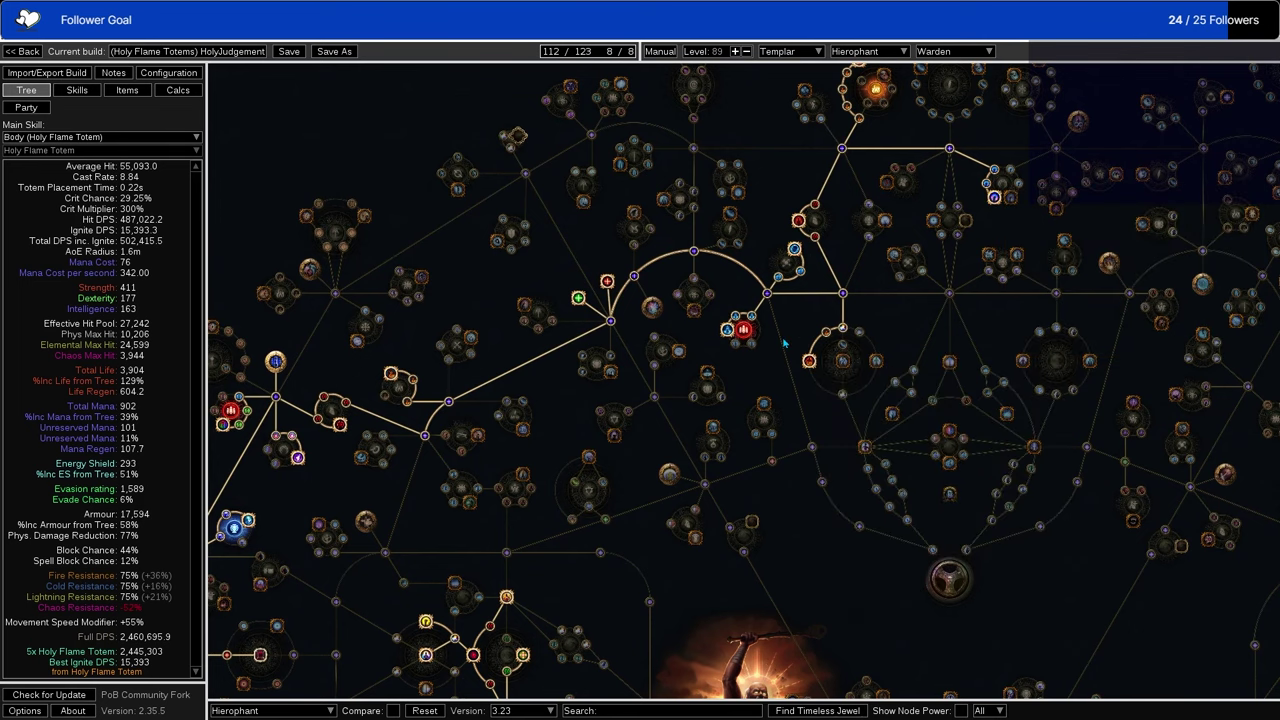
# Step: Examine the Sovereignty, Whirling Barrier and Sanctum of Thought nodes on the Templar side of the passive tree
pyautogui.moveTo(784, 343); pyautogui.dragTo(1204, 53)
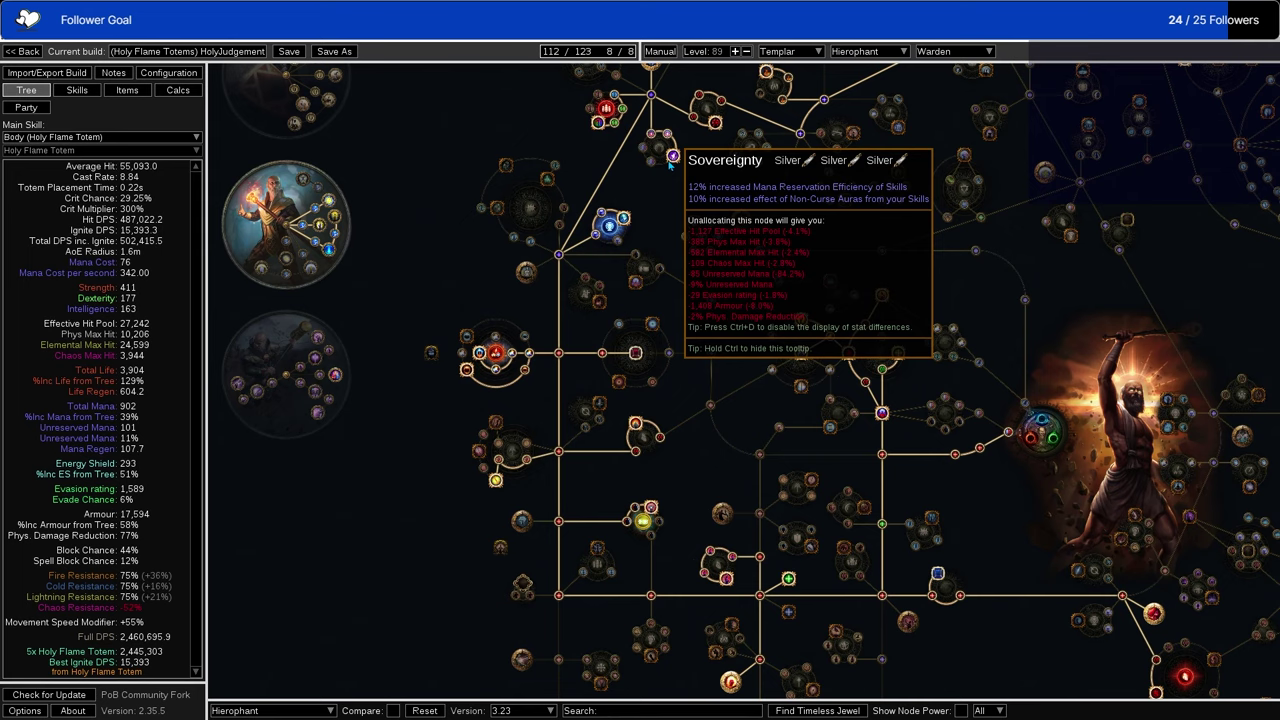
pyautogui.moveTo(671, 164); pyautogui.dragTo(635, 120)
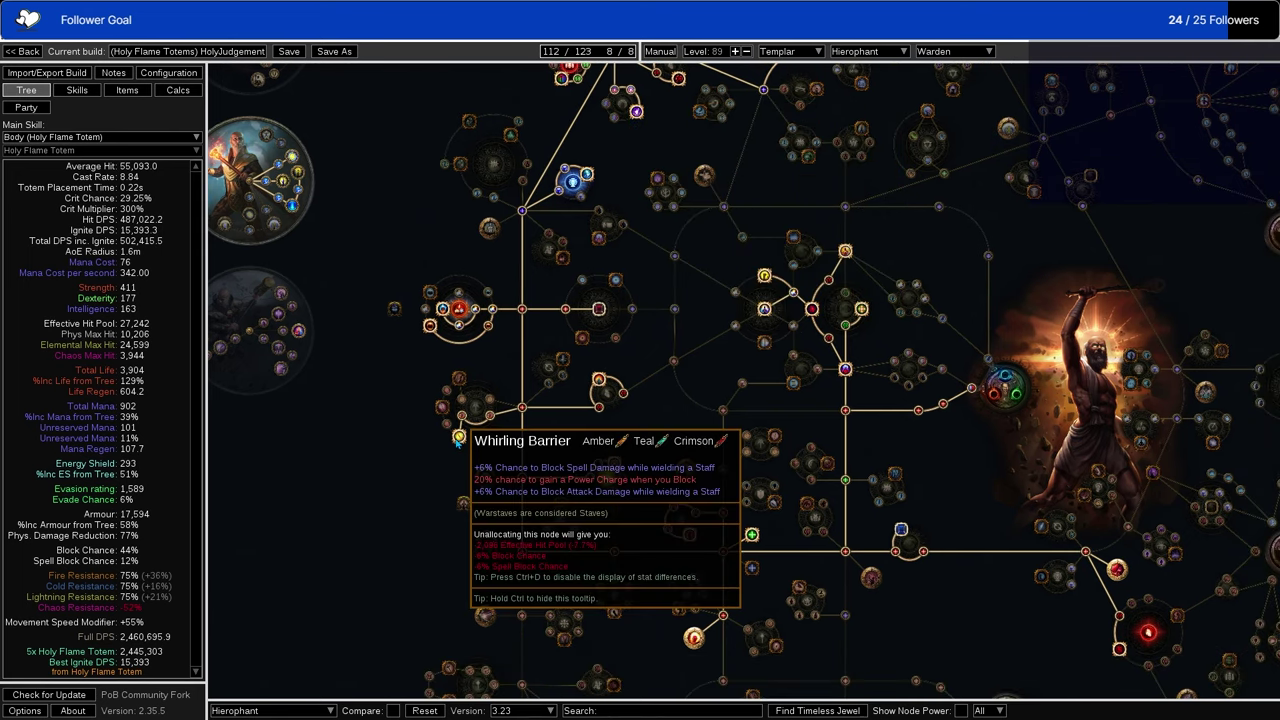
pyautogui.moveTo(604, 478); pyautogui.dragTo(548, 428)
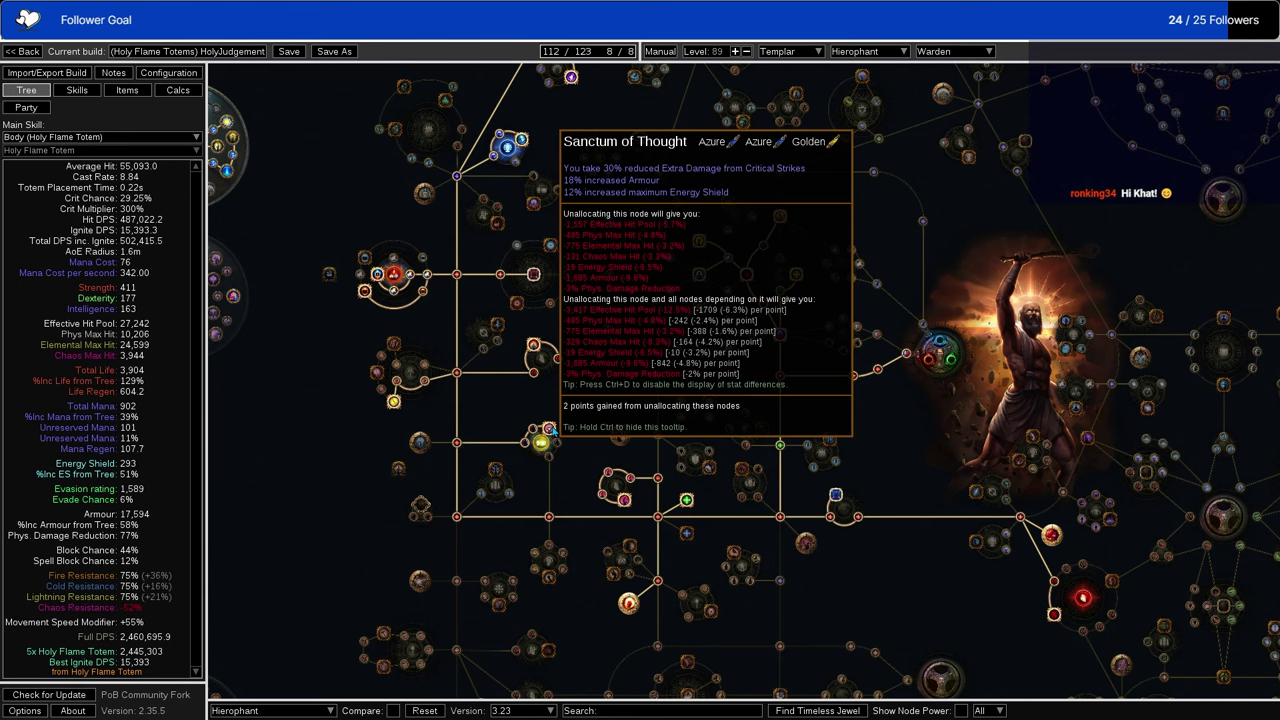
pyautogui.scroll(-2, 552, 426)
pyautogui.scroll(2, 565, 440)
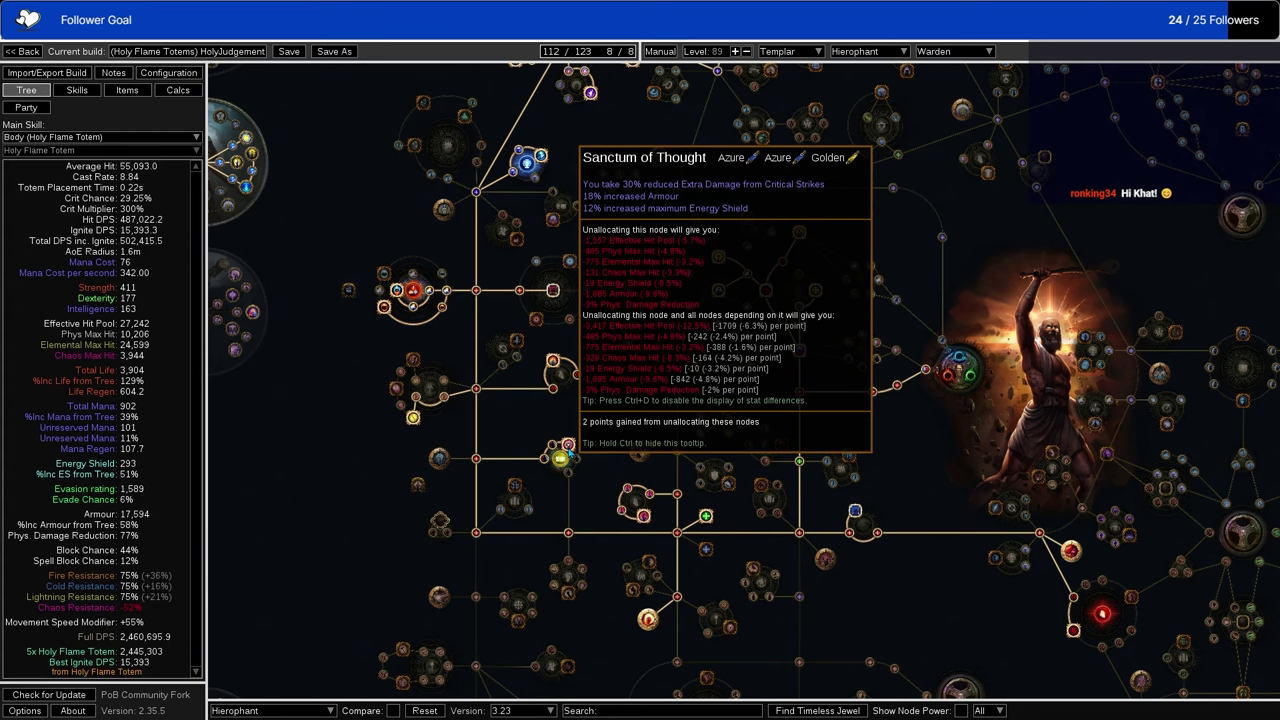
pyautogui.scroll(-2, 566, 446)
pyautogui.scroll(2, 572, 432)
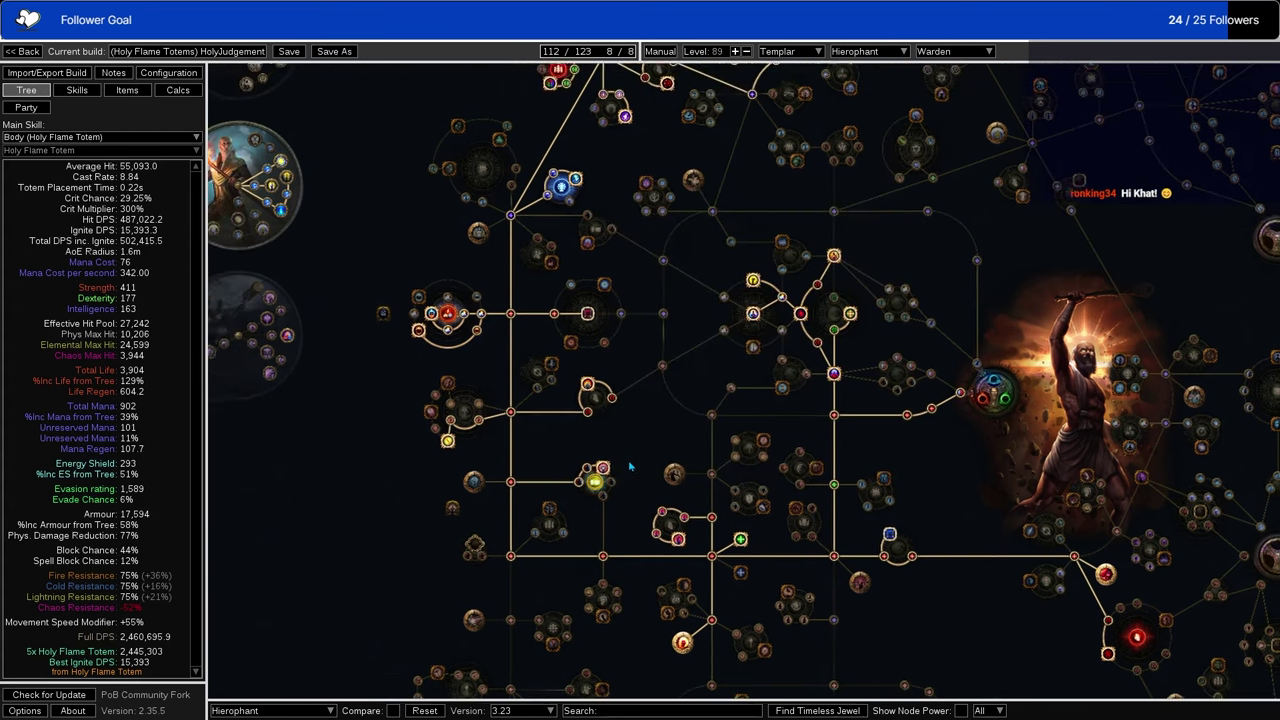
pyautogui.scroll(-2, 576, 420)
pyautogui.scroll(2, 502, 435)
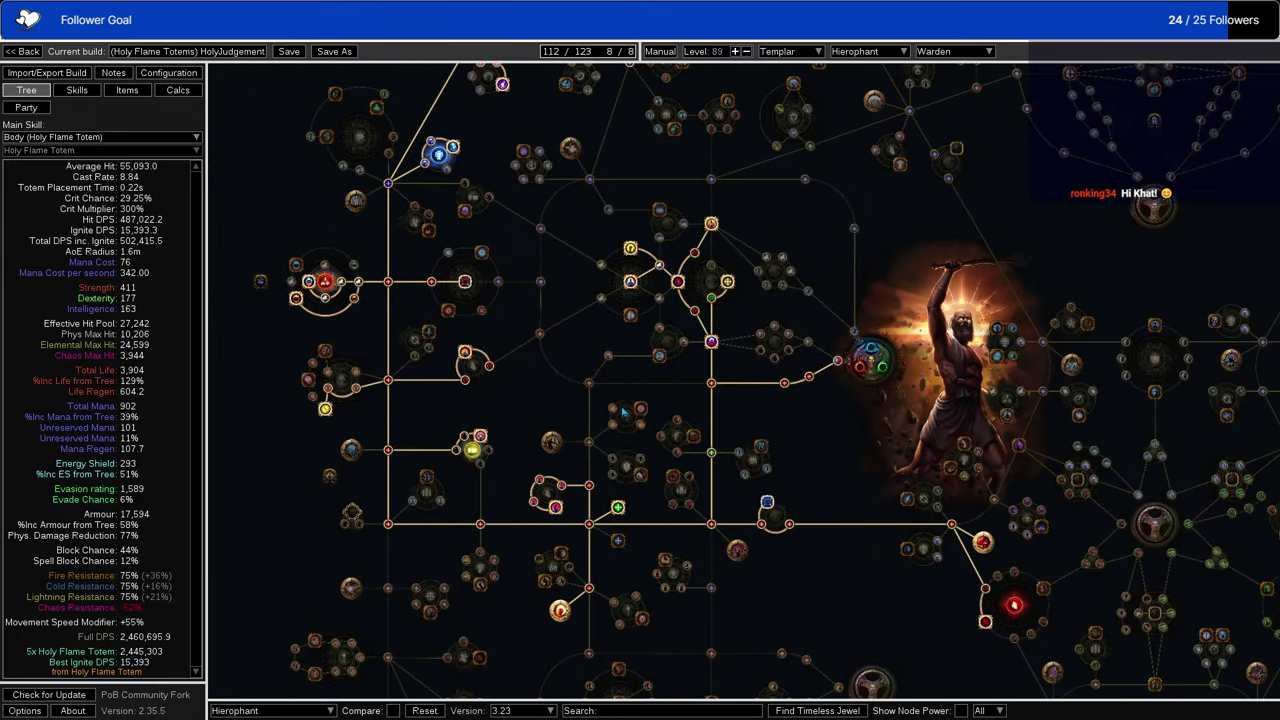
# Step: Move the mastery allocation from the cluster below Iron Will to the three-node cluster below Sanctum of Thought, and examine Iron Will
pyautogui.moveTo(461, 289)
pyautogui.moveTo(978, 544)
pyautogui.moveTo(985, 621)
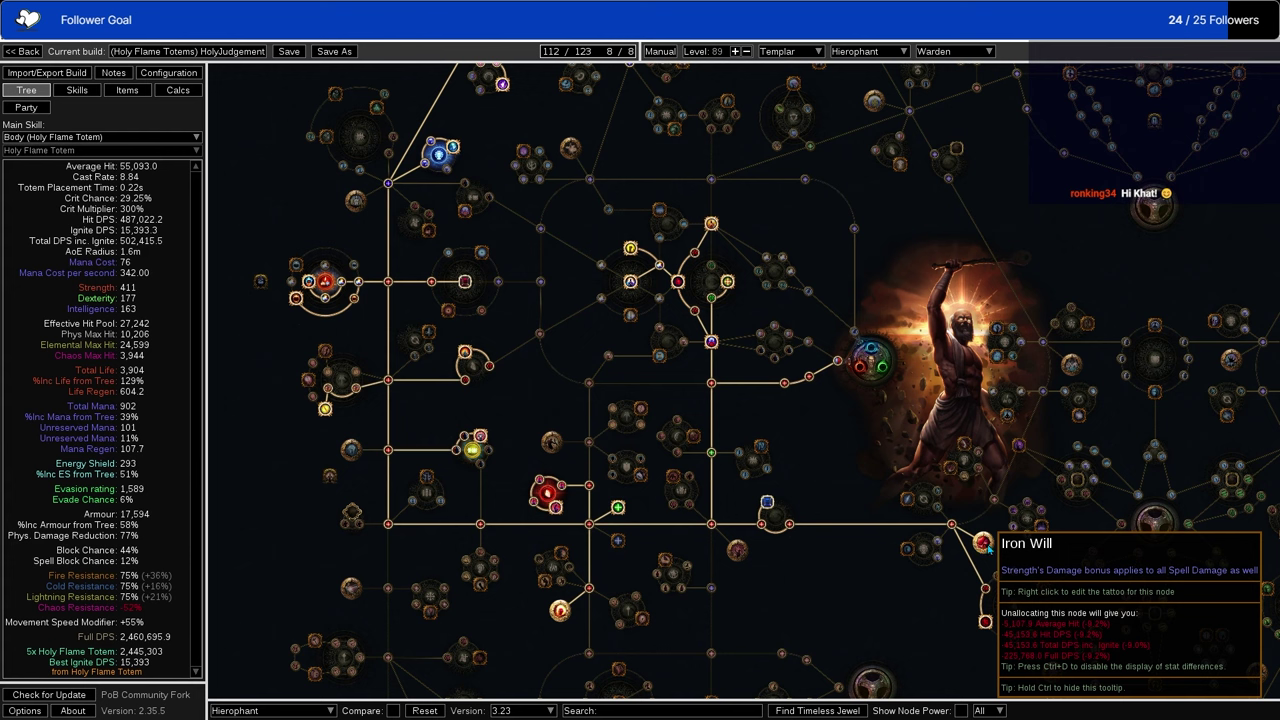
pyautogui.moveTo(768, 508)
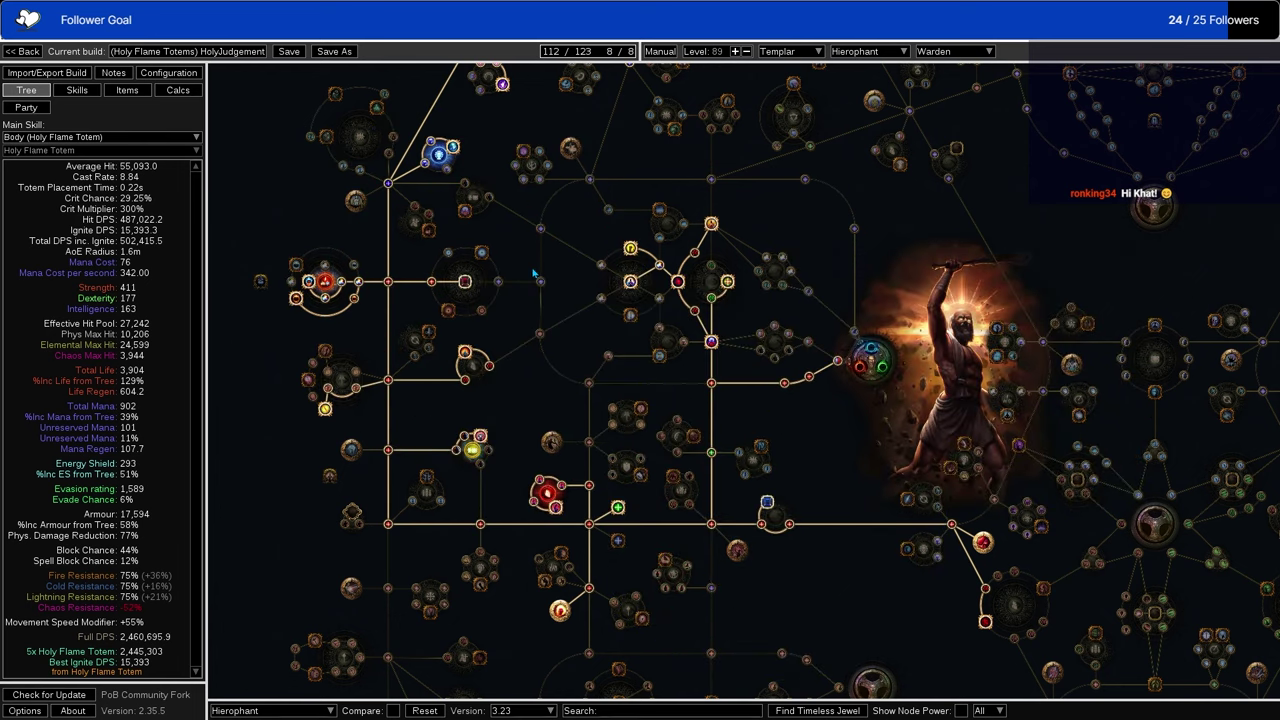
# Step: Look back over the allocated tree and save the modified build
pyautogui.moveTo(533, 272); pyautogui.dragTo(422, 490)
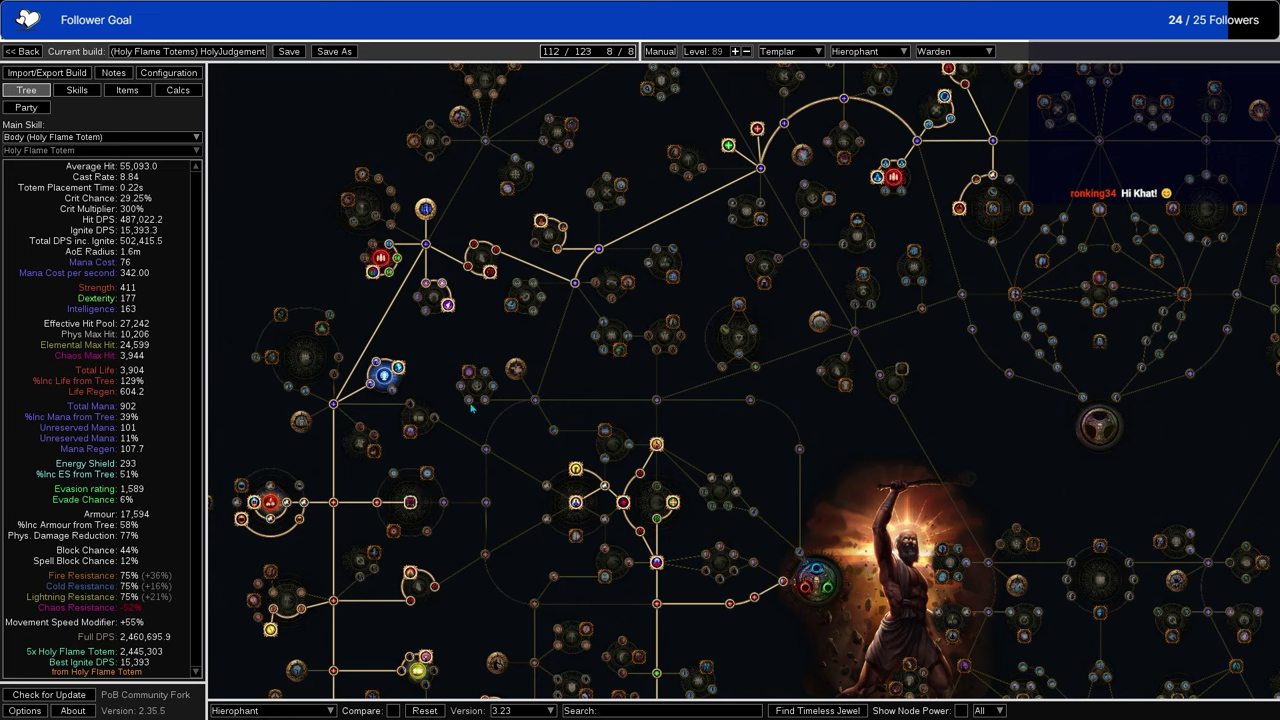
pyautogui.moveTo(526, 349); pyautogui.dragTo(515, 182)
pyautogui.hotkey('ctrl', 's')
# Step: Open the build's skill setup and examine the gems in the Staff-5L (Golem of Safeguarding) and Staff-1L (Guard) groups
pyautogui.hotkey('ctrl', '2')
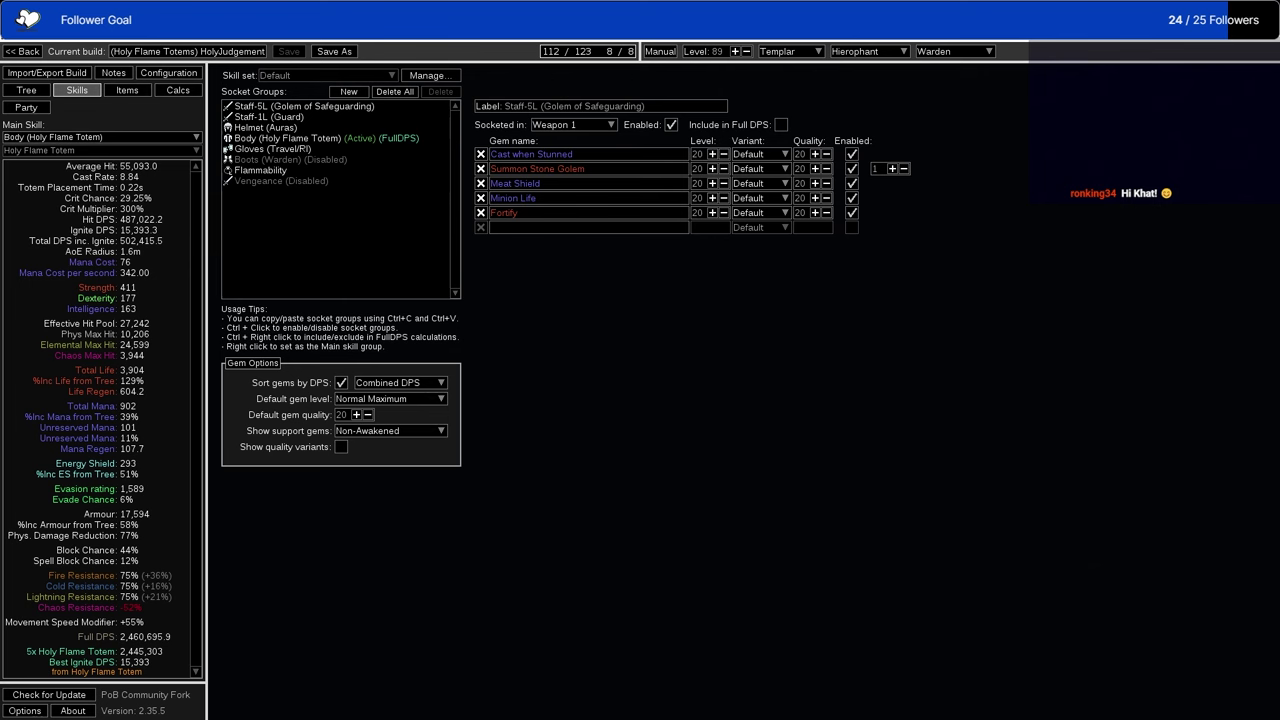
pyautogui.click(300, 106)
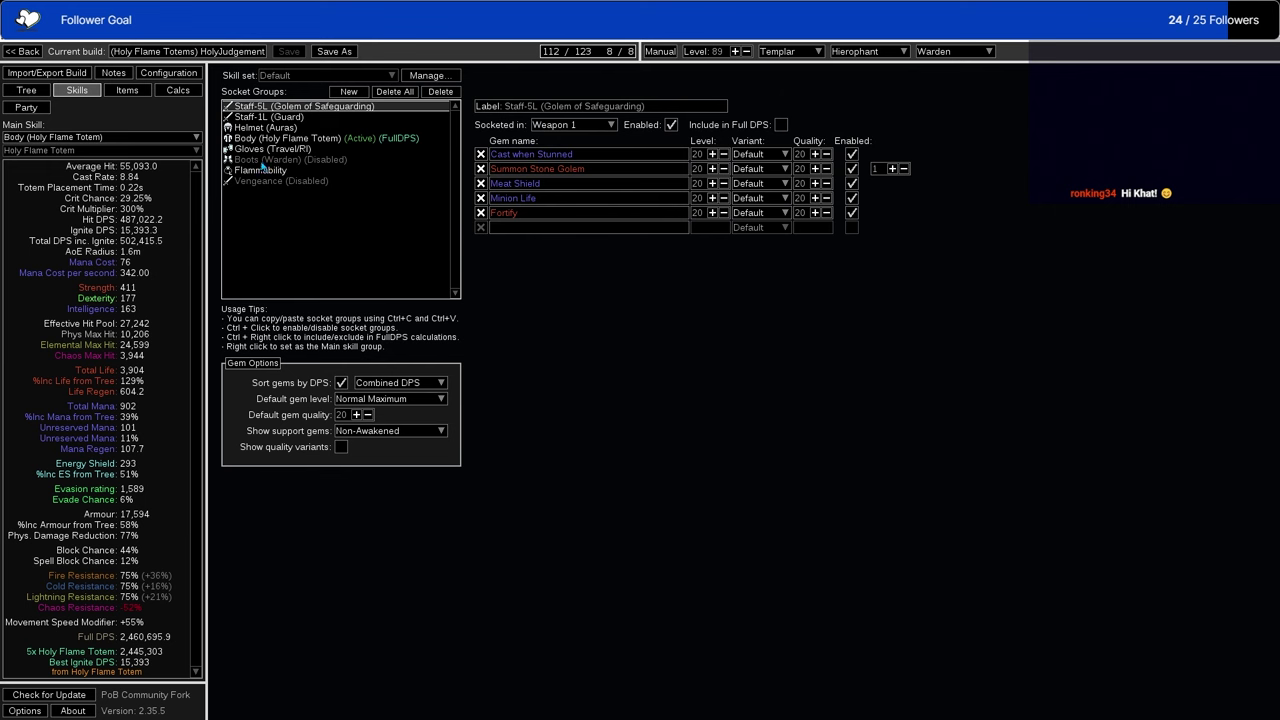
pyautogui.moveTo(311, 116)
pyautogui.moveTo(564, 171)
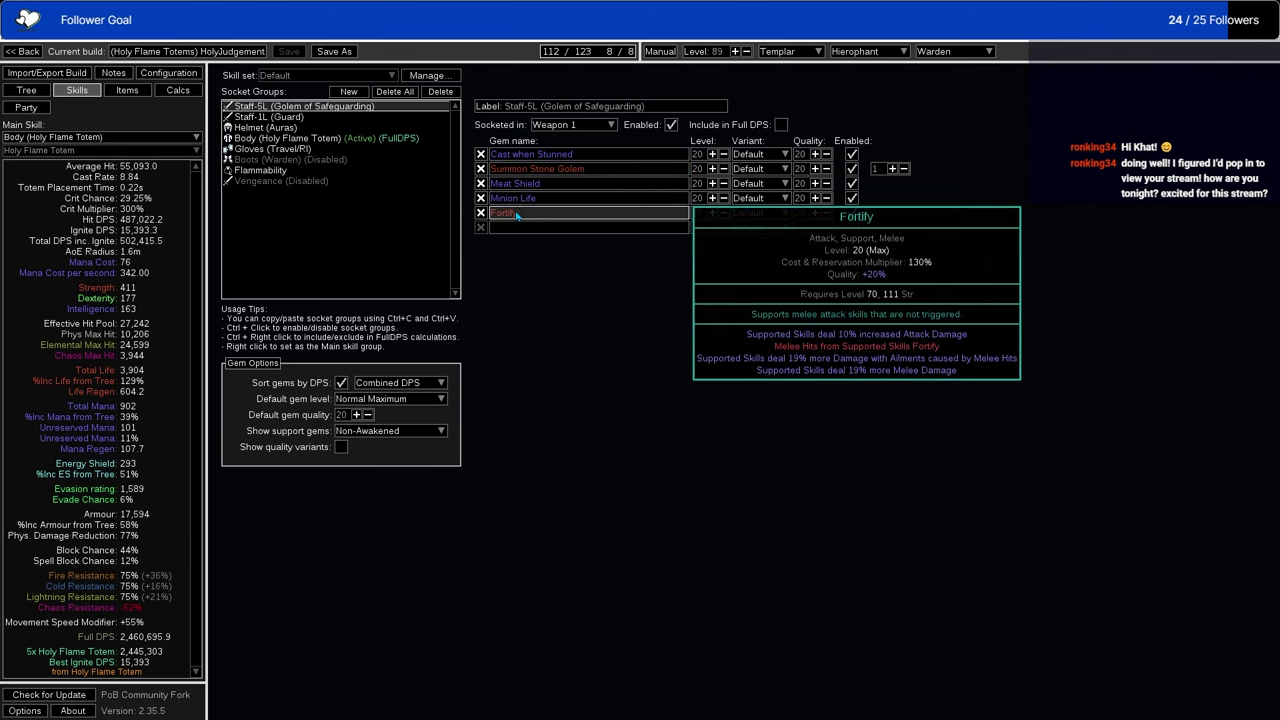
pyautogui.click(266, 117)
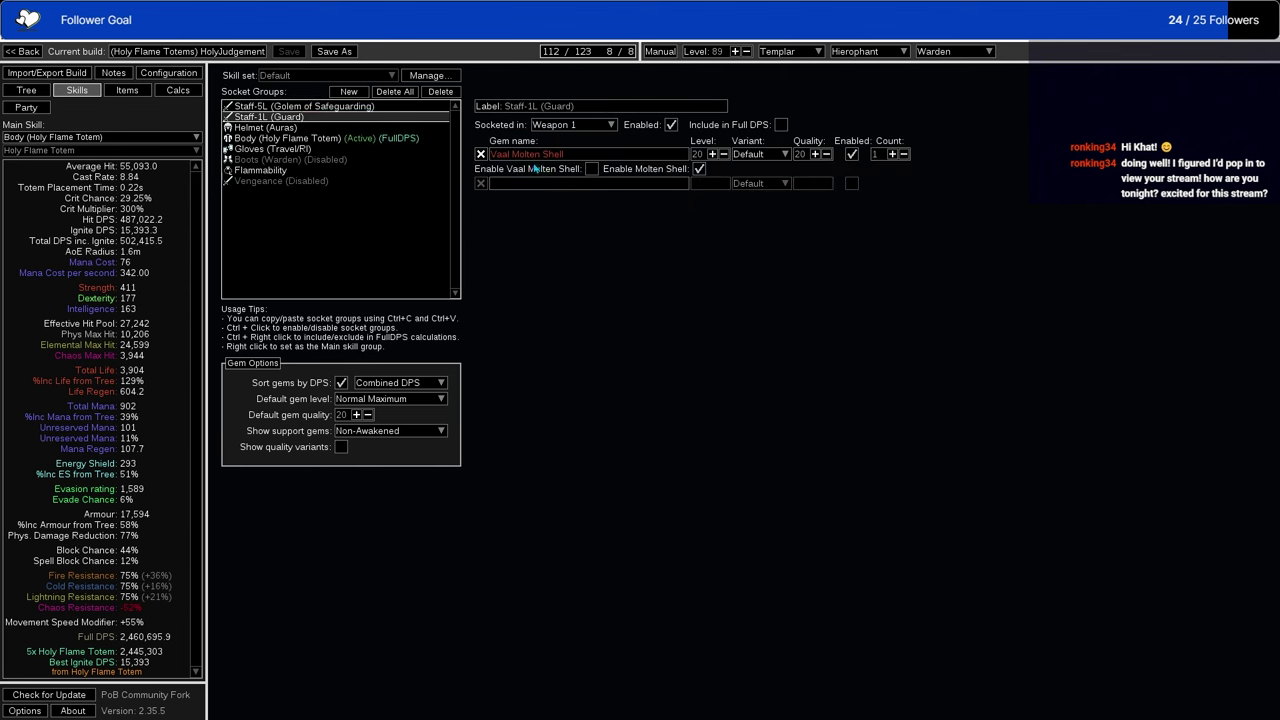
pyautogui.moveTo(532, 154)
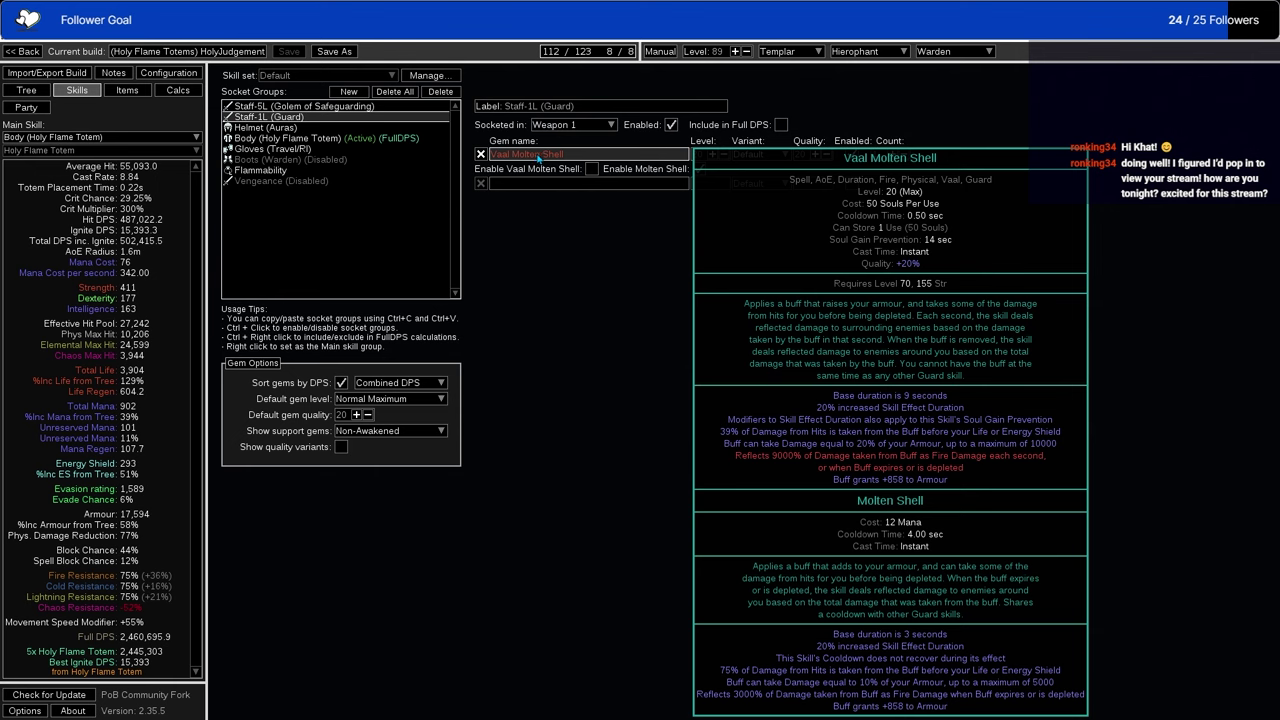
# Step: Examine the Helmet (Auras) group's gems, including Defiance Banner and Enlighten
pyautogui.press('Down')
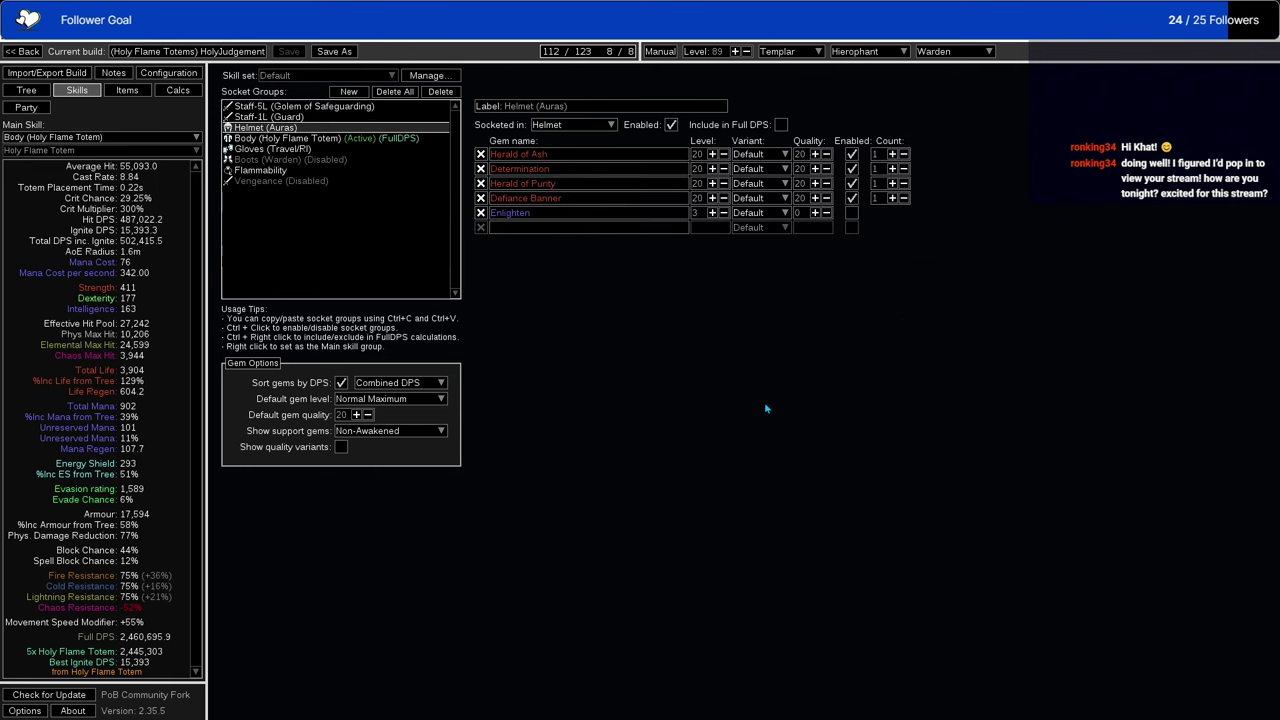
pyautogui.moveTo(604, 159)
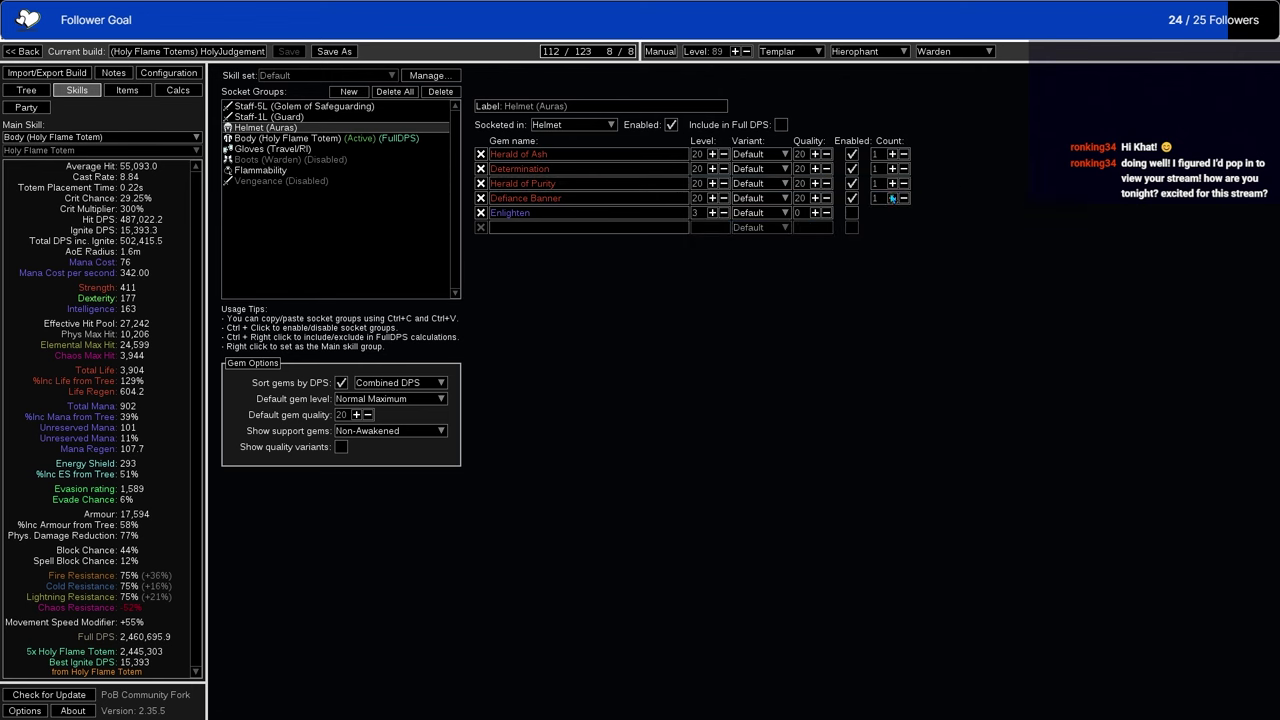
pyautogui.moveTo(856, 187)
pyautogui.moveTo(856, 160)
pyautogui.moveTo(544, 204)
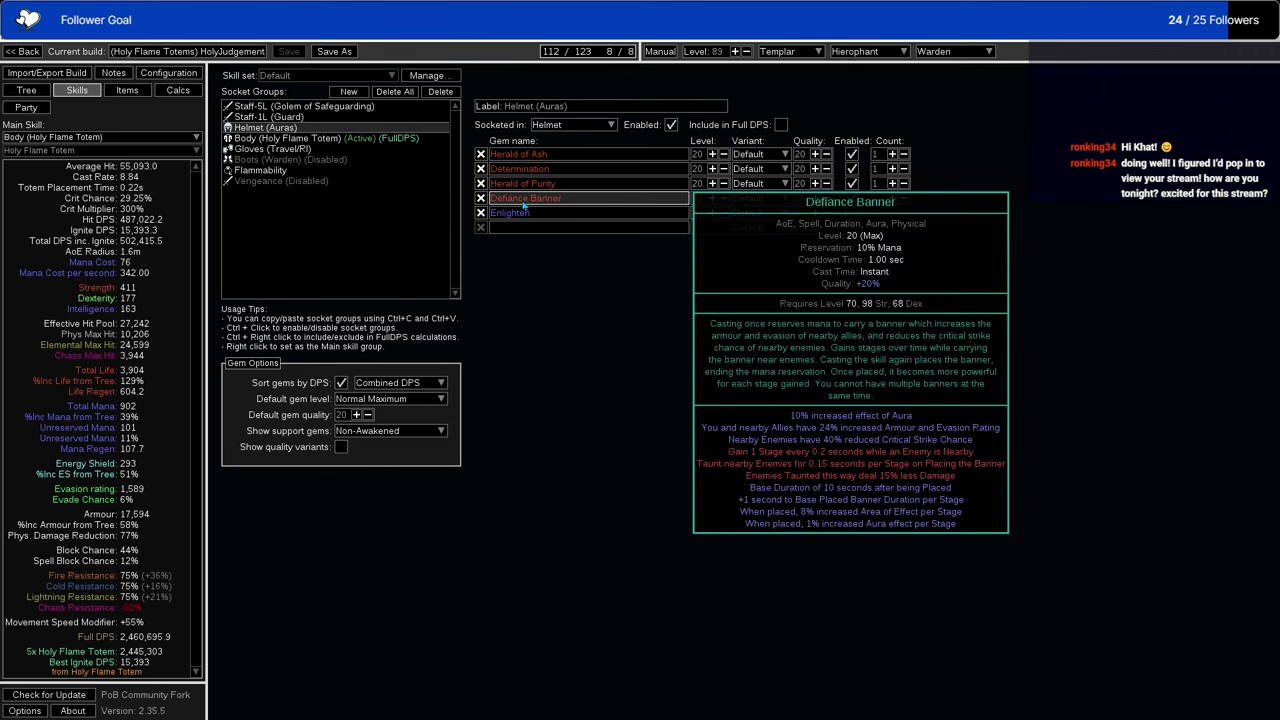
pyautogui.click(559, 216)
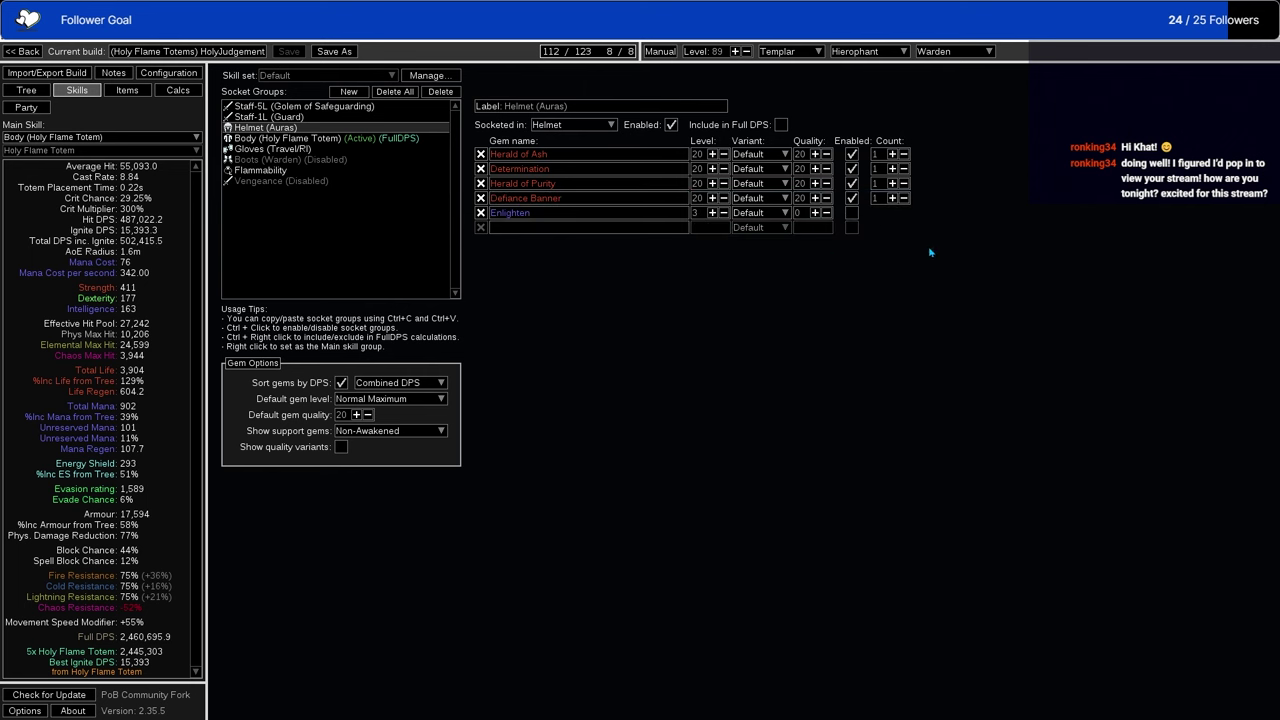
pyautogui.click(852, 213)
# Step: Examine the Body (Holy Flame Totem), Gloves, Boots (Warden) and Flammability gem groups, and try toggling Vaal Righteous Fire in the Gloves group
pyautogui.press('Down')
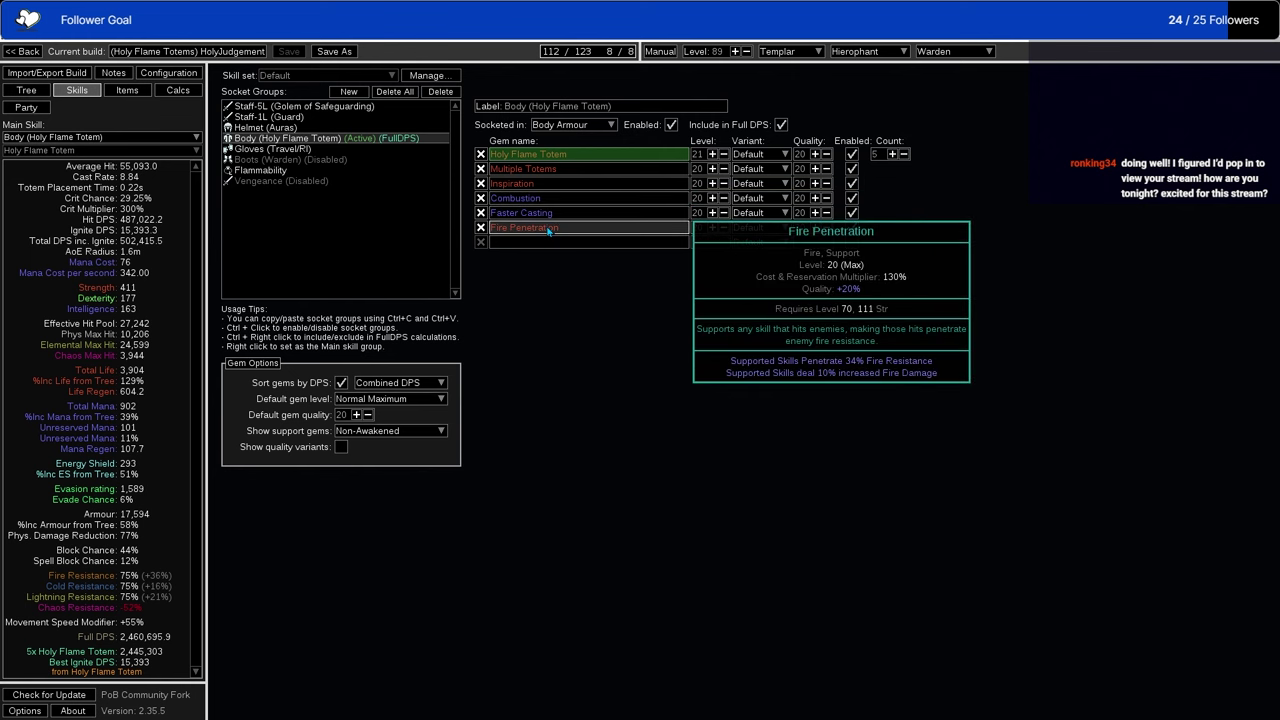
pyautogui.click(290, 148)
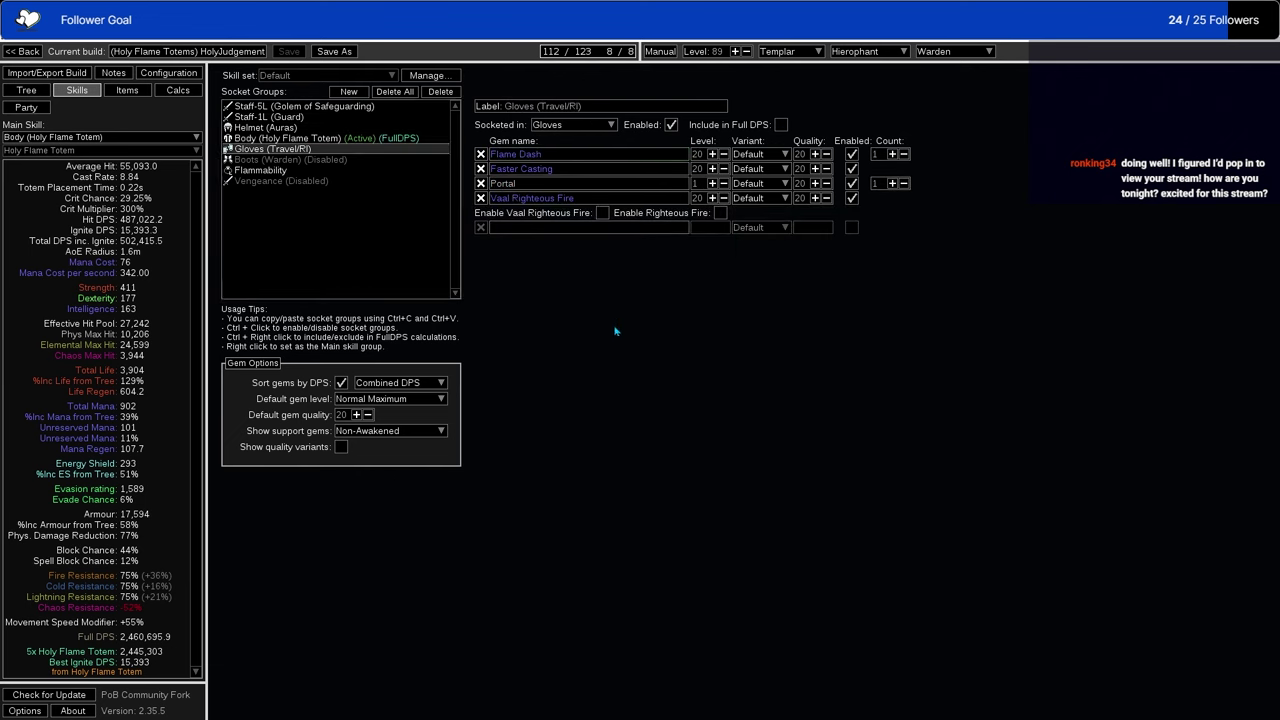
pyautogui.moveTo(572, 205)
pyautogui.click(603, 213)
pyautogui.click(603, 213)
pyautogui.click(603, 213)
pyautogui.click(603, 214)
pyautogui.click(268, 159)
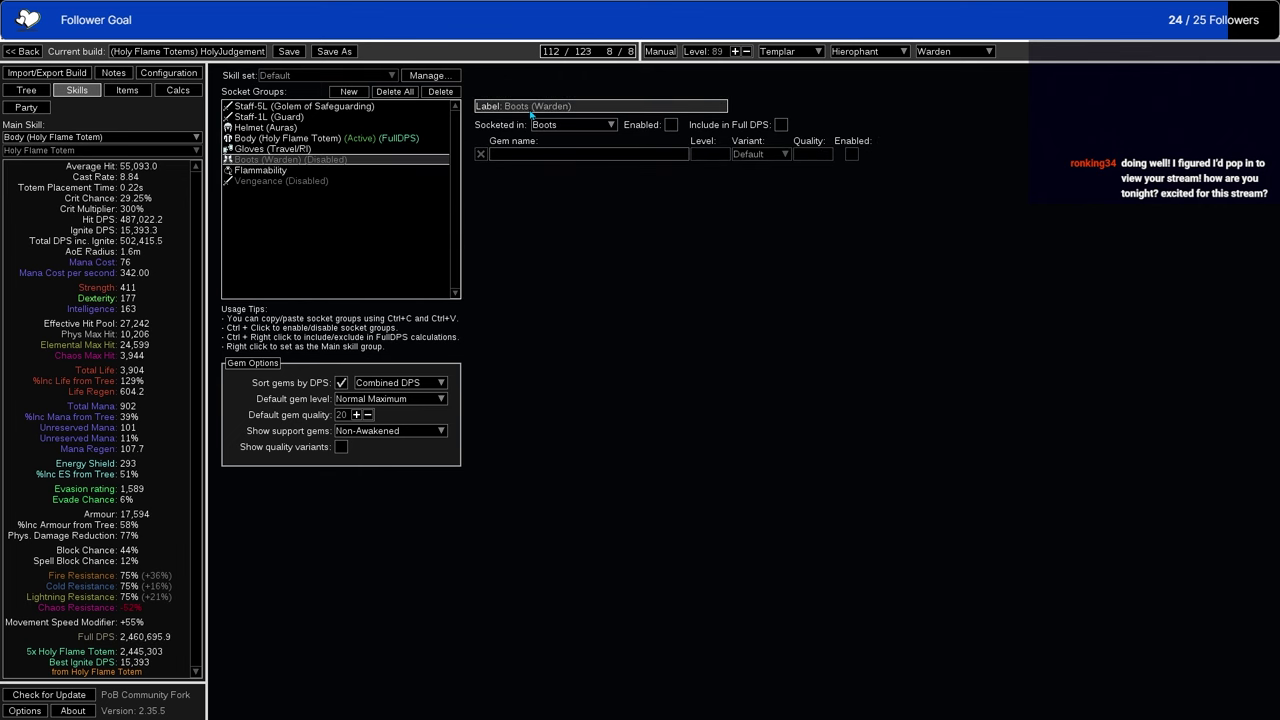
pyautogui.click(285, 170)
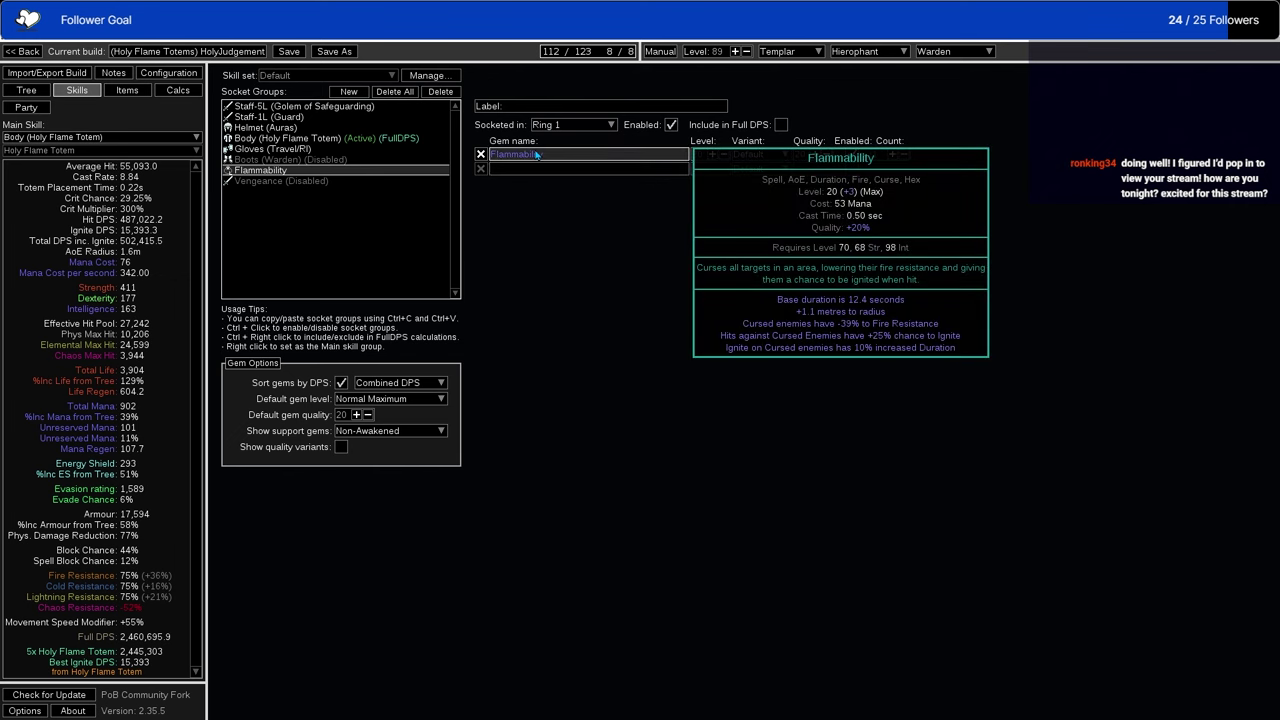
# Step: Return to the passive tree and examine the allocated Warden ascendancy nodes, including Coated Blade
pyautogui.click(26, 90)
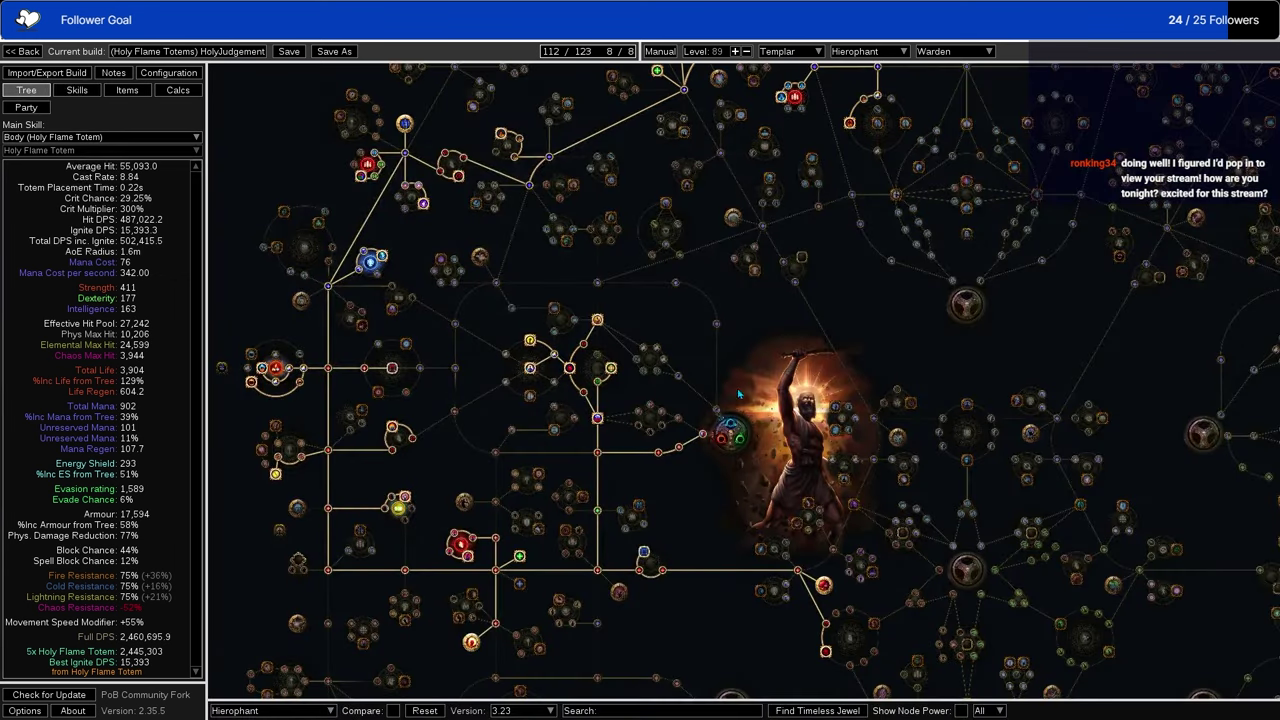
pyautogui.scroll(2, 1025, 376)
pyautogui.moveTo(1025, 376); pyautogui.dragTo(1140, 385)
pyautogui.moveTo(624, 573); pyautogui.dragTo(502, 229)
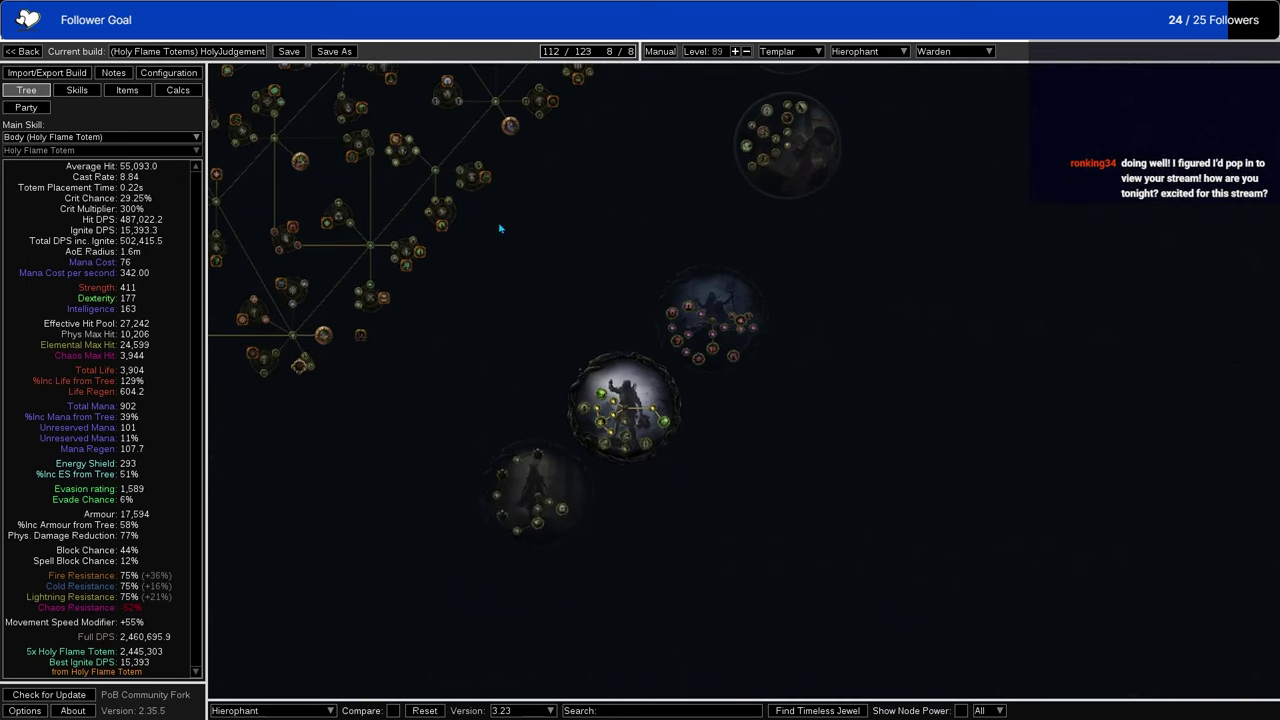
pyautogui.scroll(5, 663, 490)
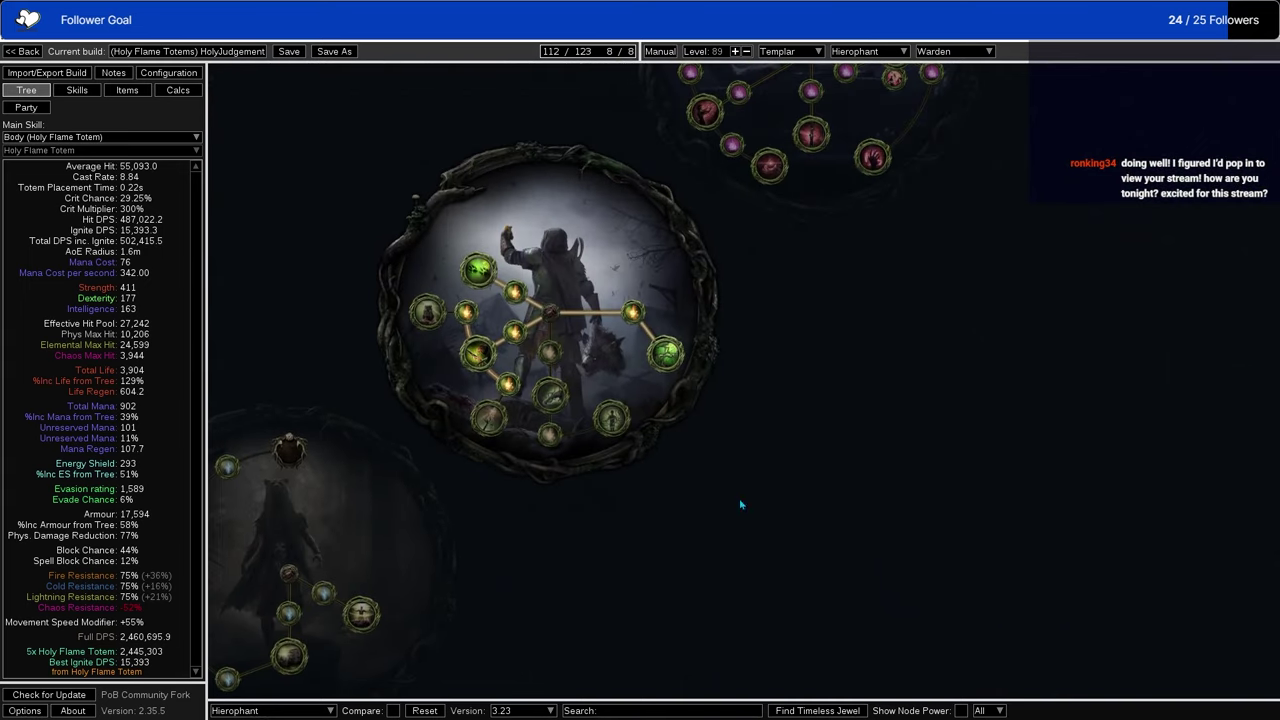
pyautogui.moveTo(667, 354)
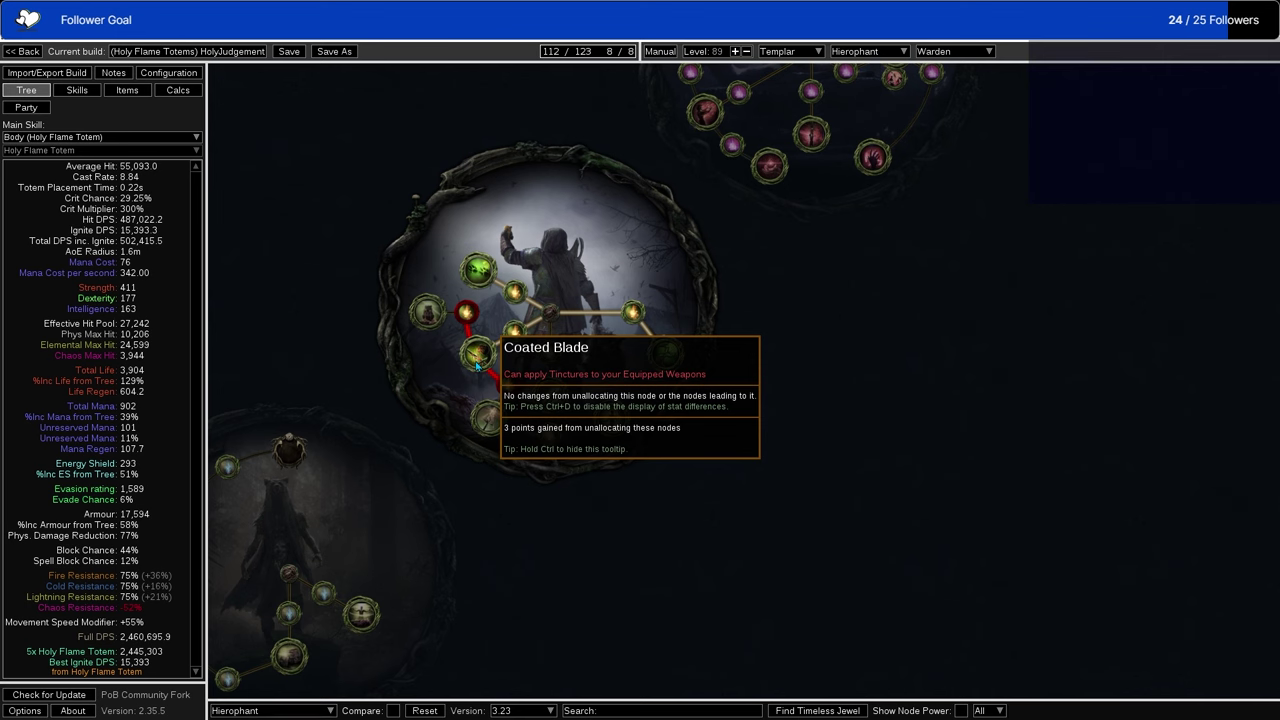
# Step: Open the build's equipment and examine the equipped items, from the Martyr of Innocence staff to the Forbidden Flame jewel
pyautogui.hotkey('ctrl', '3')
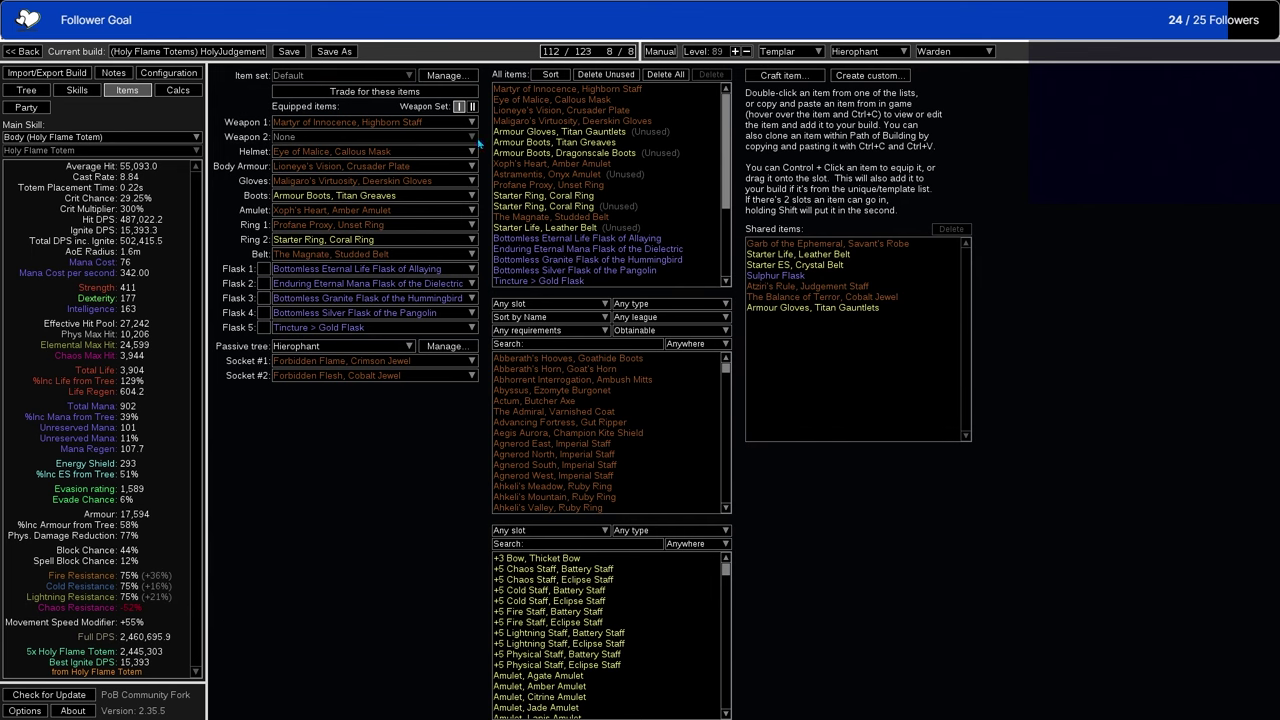
pyautogui.moveTo(419, 128)
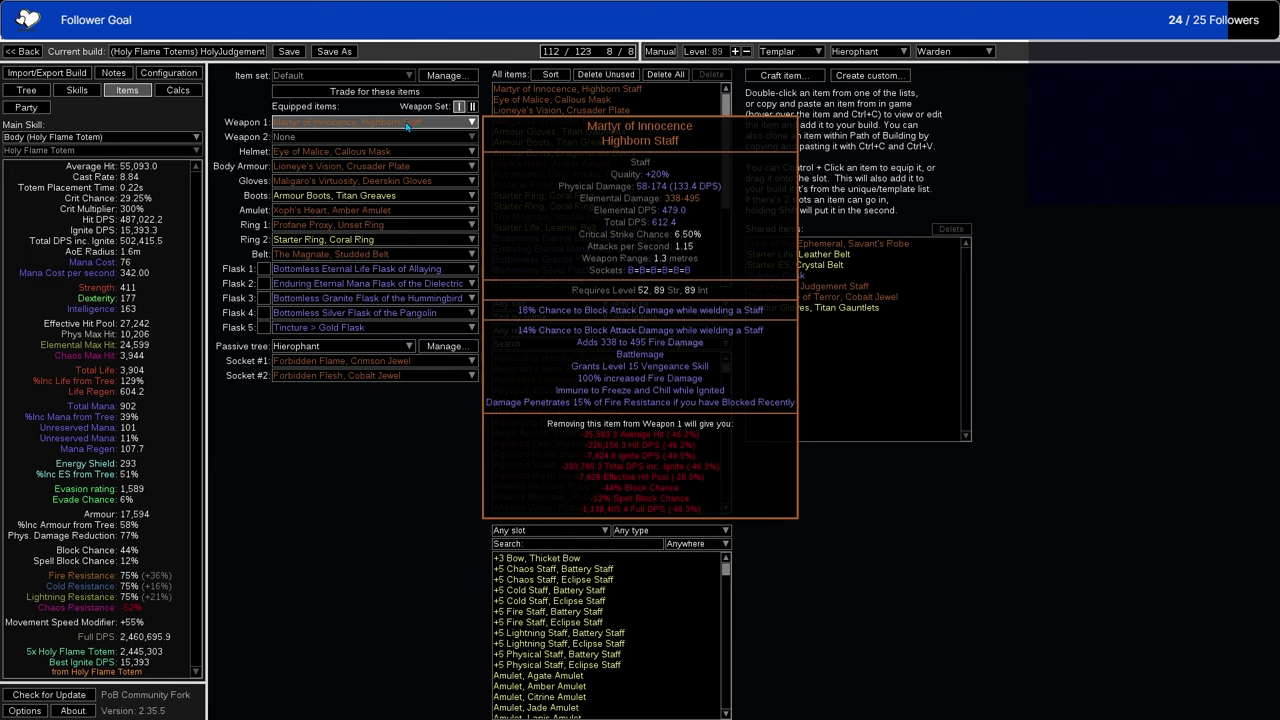
pyautogui.moveTo(390, 152)
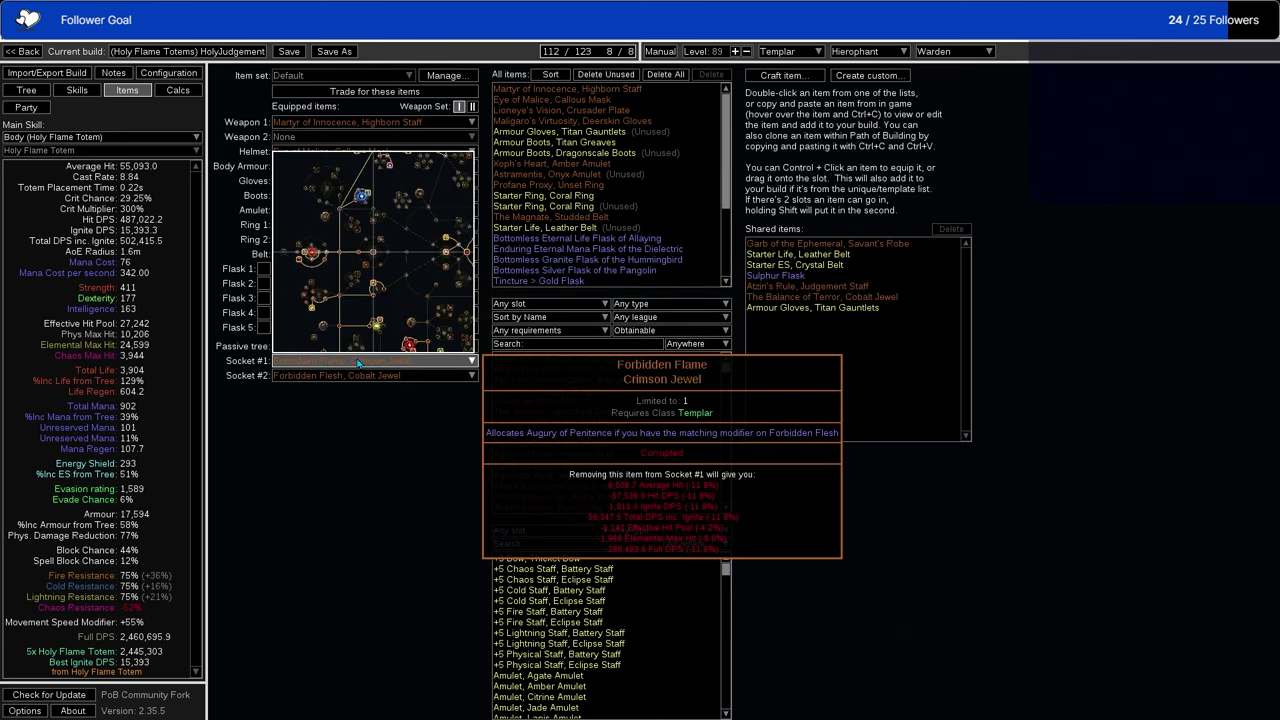
# Step: Examine Augury of Penitence and the Hierophant's Ritual of Awakening on the passive tree, and look over the whole allocation
pyautogui.click(26, 90)
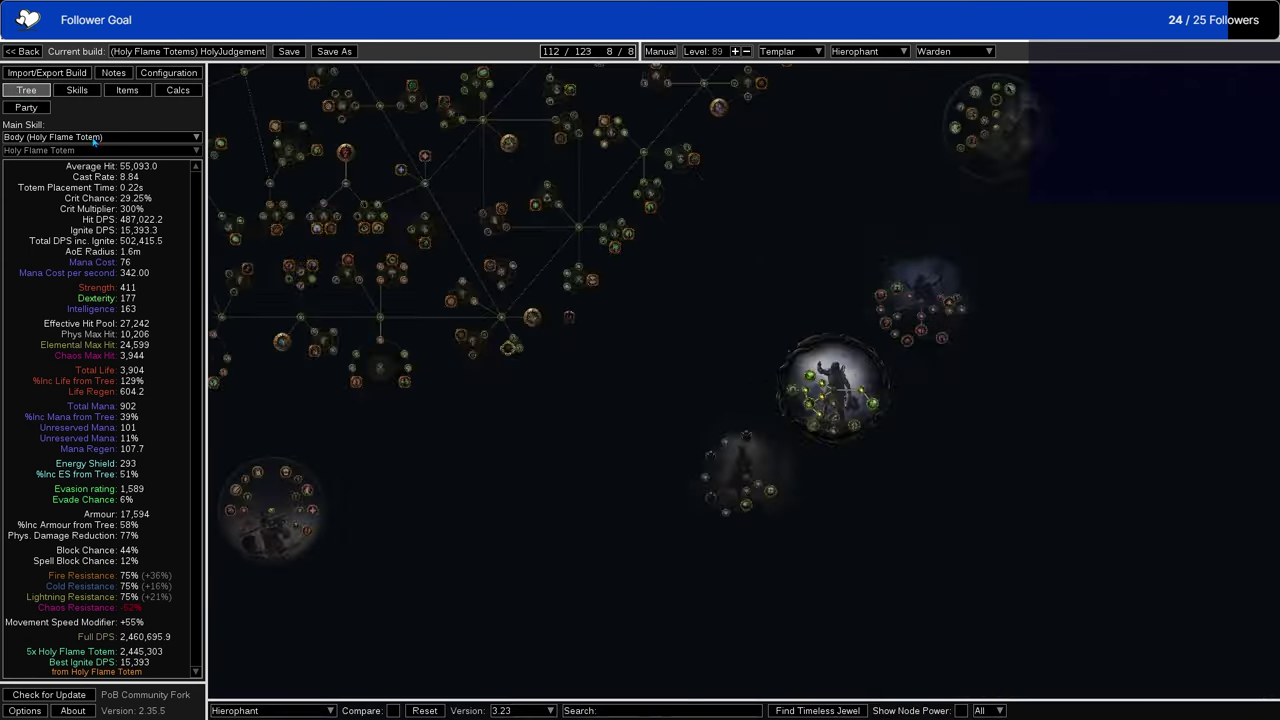
pyautogui.scroll(5, 663, 370)
pyautogui.scroll(4, 663, 370)
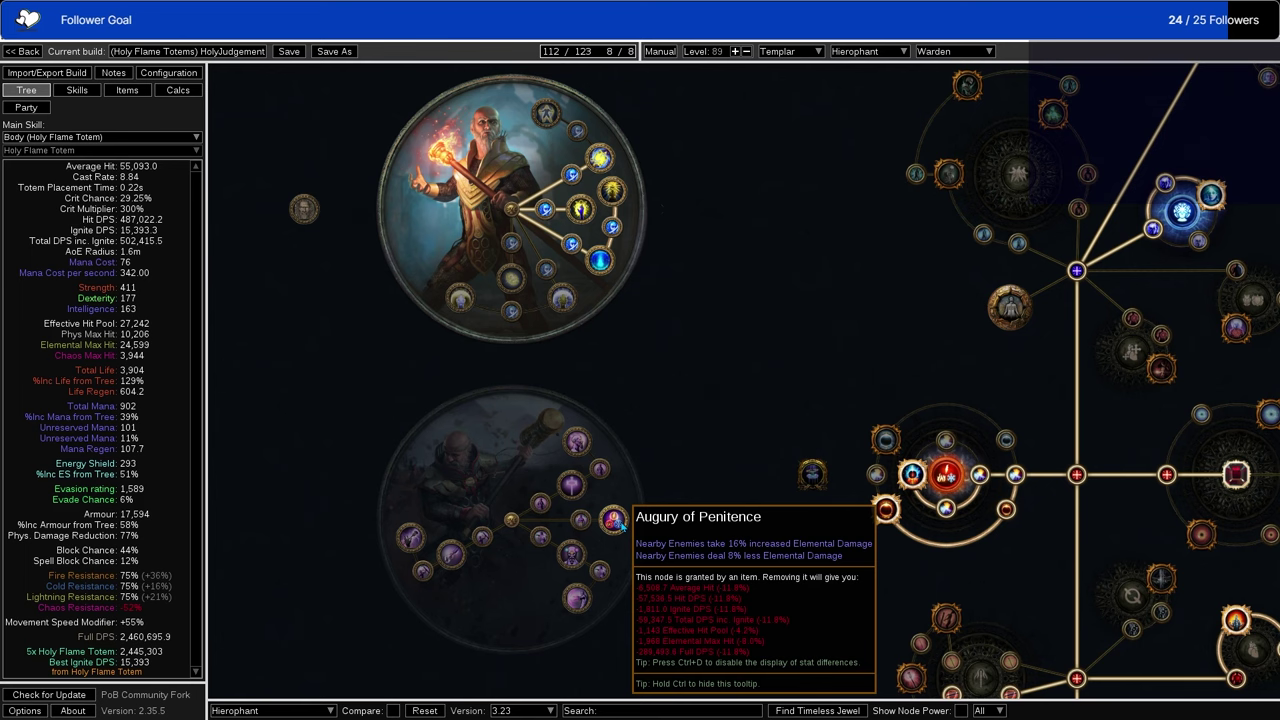
pyautogui.scroll(-1, 646, 474)
pyautogui.scroll(1, 723, 209)
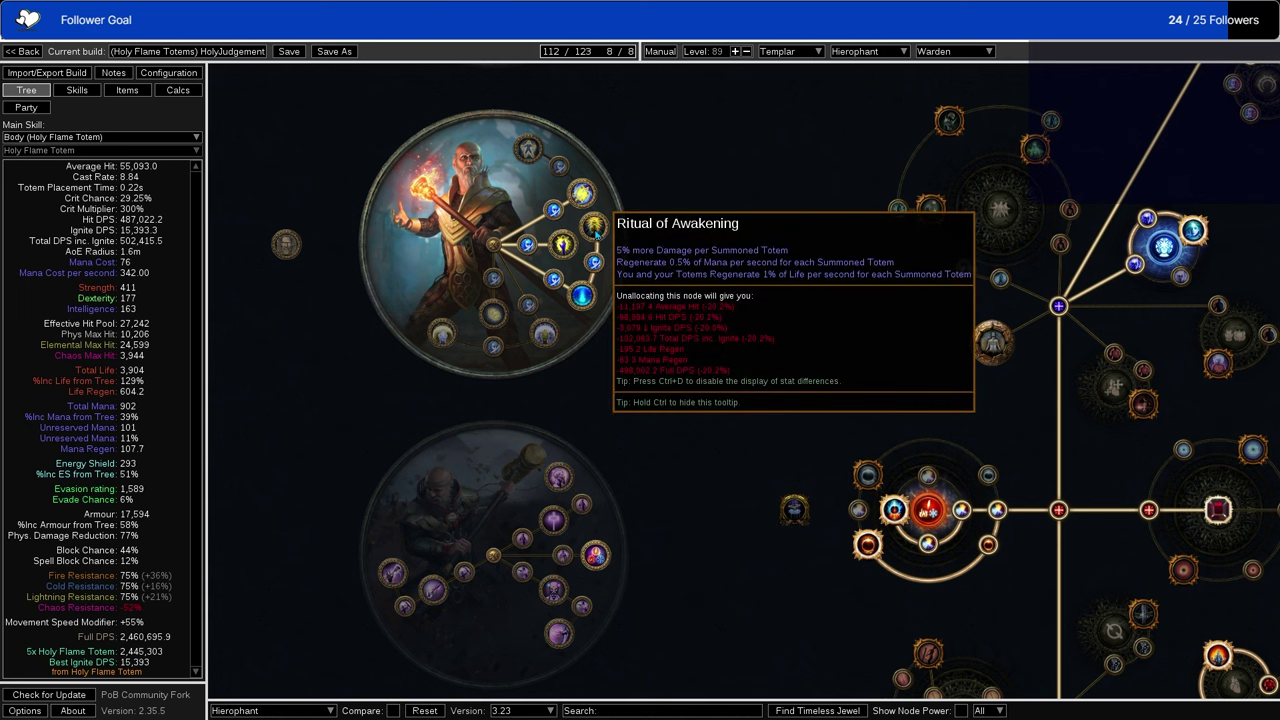
pyautogui.moveTo(646, 266); pyautogui.dragTo(662, 310)
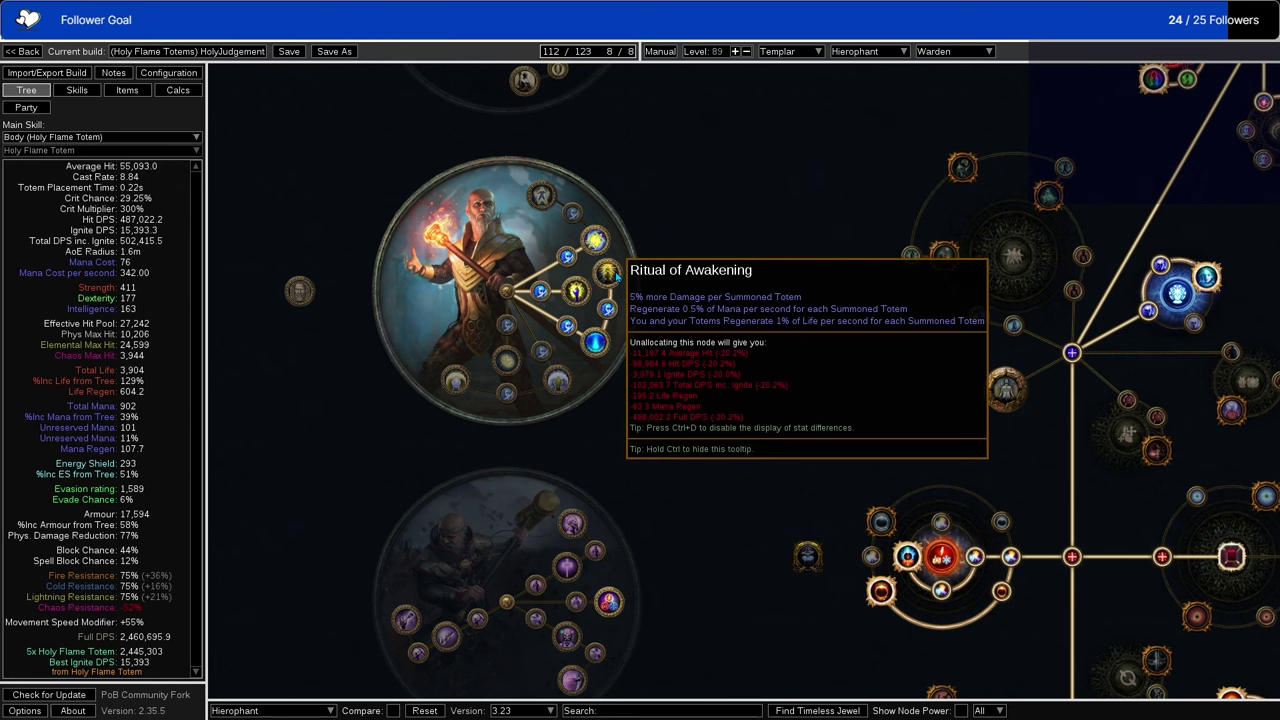
pyautogui.scroll(-5, 571, 367)
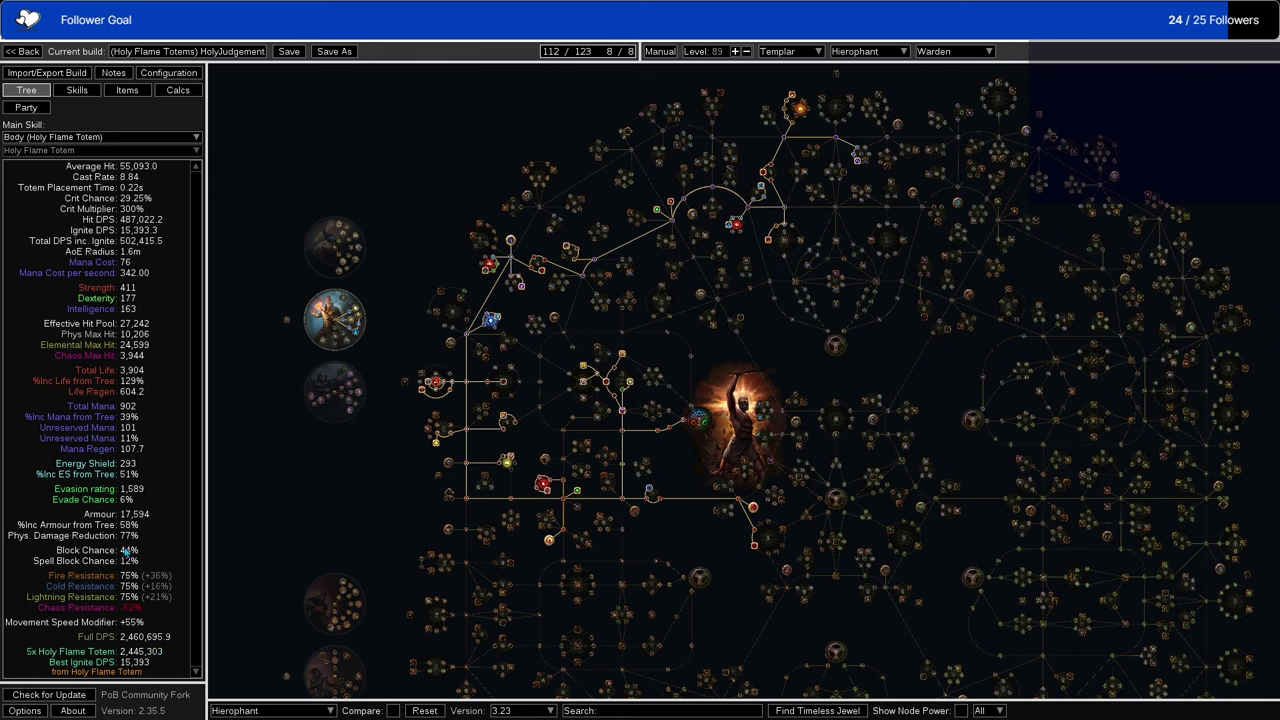
# Step: Recheck the Martyr of Innocence staff, then test the "Have you Blocked Recently?" combat condition and save the build
pyautogui.click(127, 90)
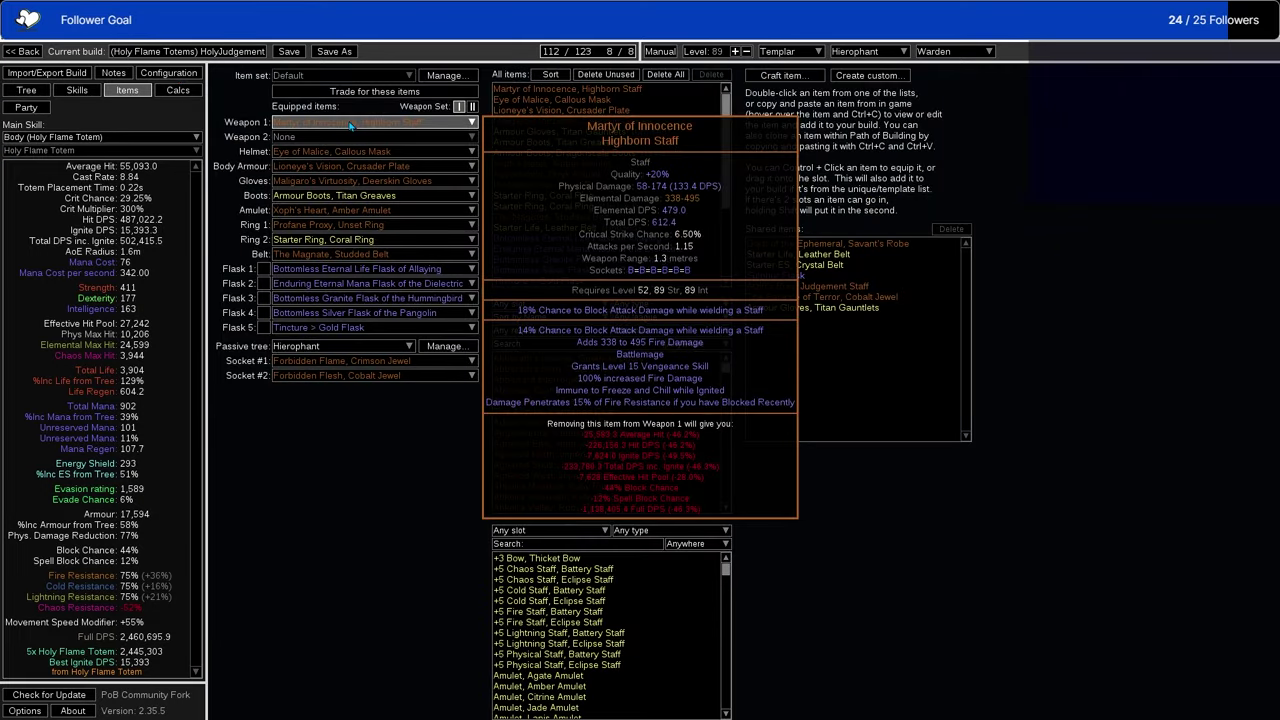
pyautogui.click(168, 73)
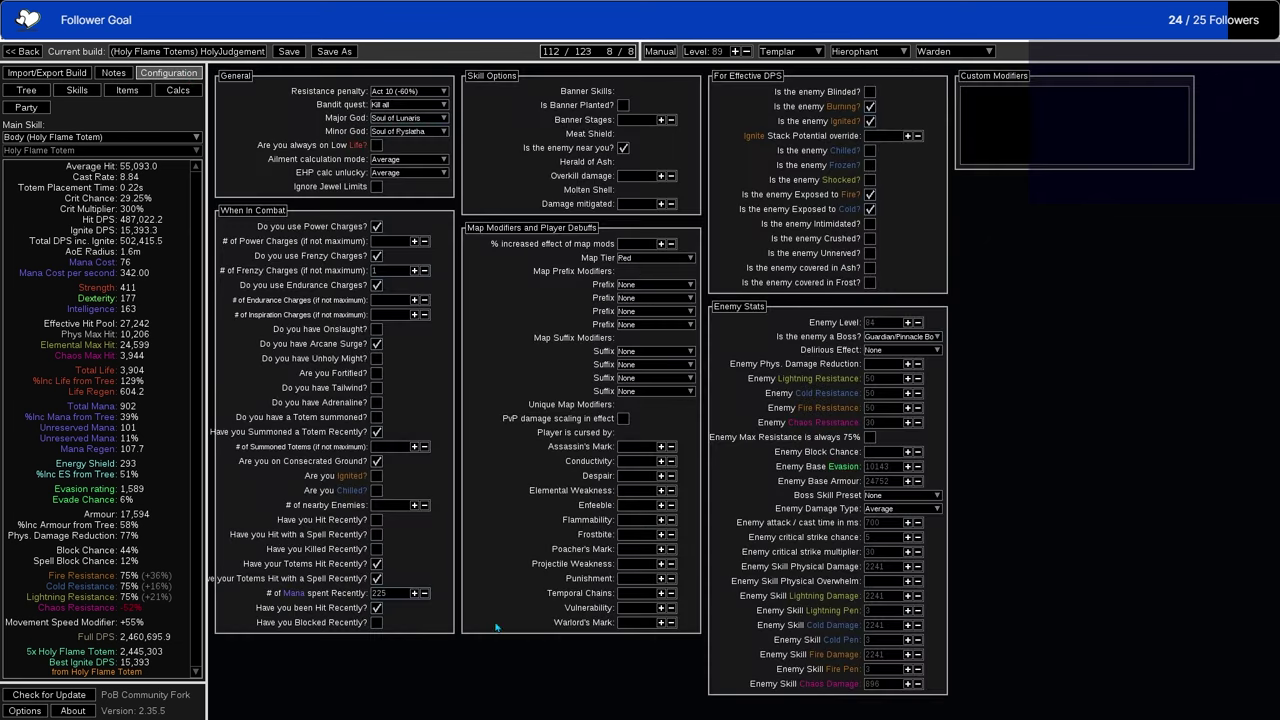
pyautogui.click(376, 623)
pyautogui.click(376, 623)
pyautogui.hotkey('ctrl', 's')
# Step: Show the calculation breakdown for the Body (Holy Flame Totem) group and examine its pierce count, curse sources and linked gems
pyautogui.click(178, 90)
pyautogui.click(380, 87)
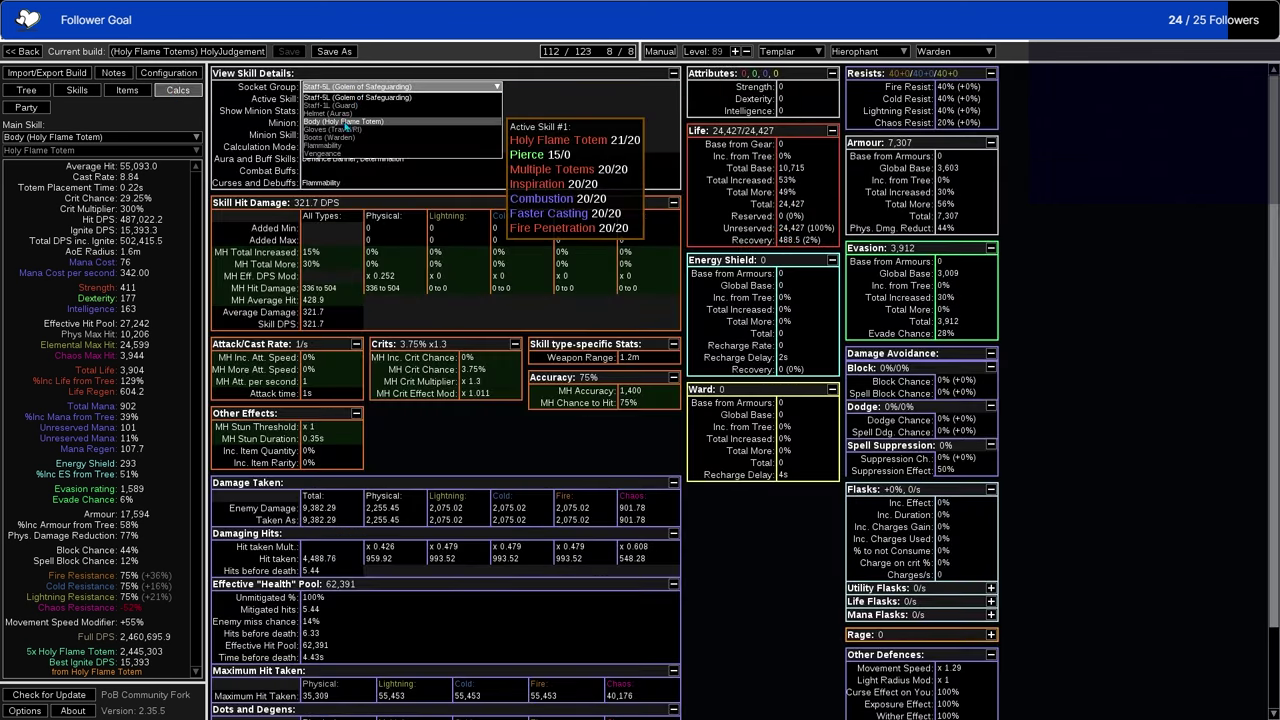
pyautogui.click(345, 122)
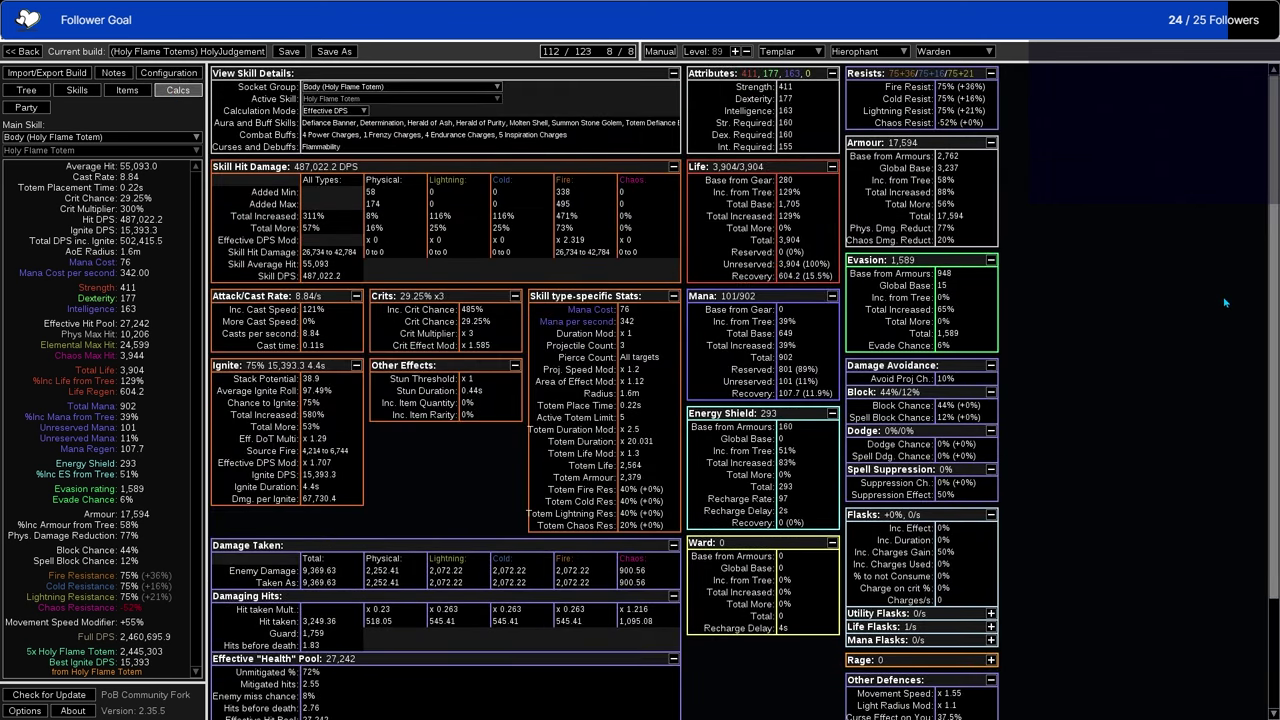
pyautogui.moveTo(668, 472)
pyautogui.moveTo(664, 358)
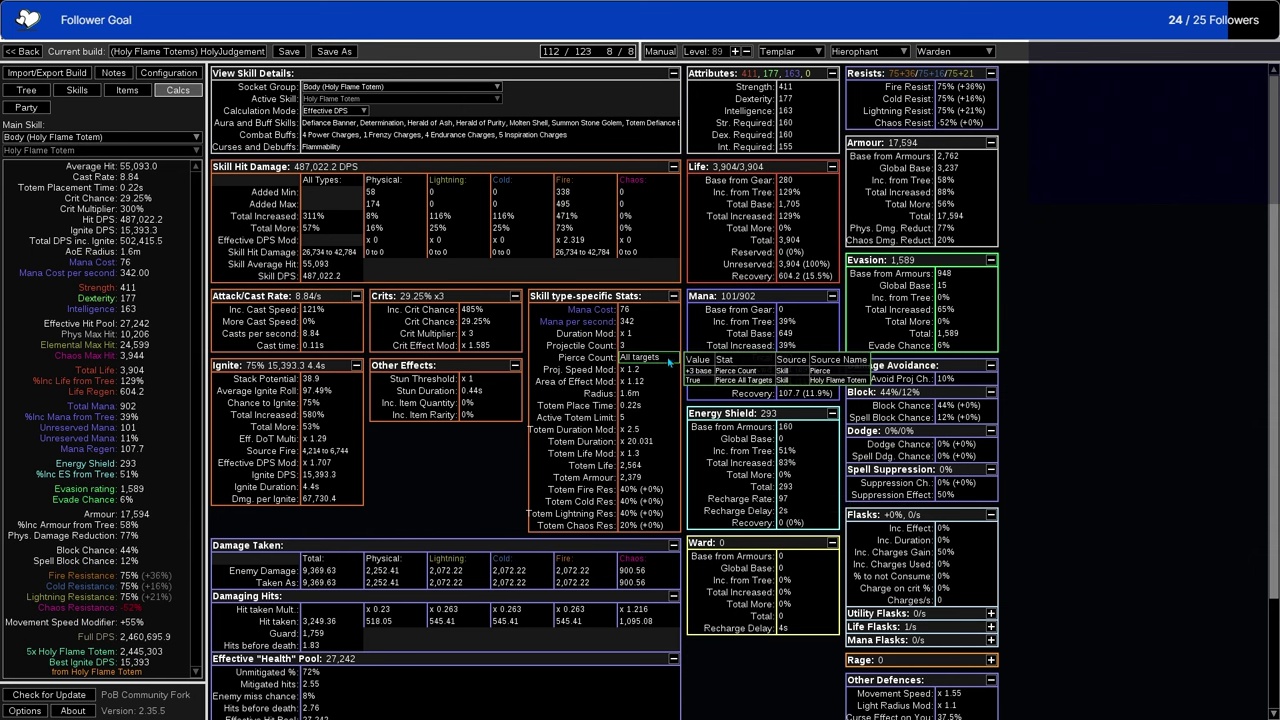
pyautogui.moveTo(494, 335)
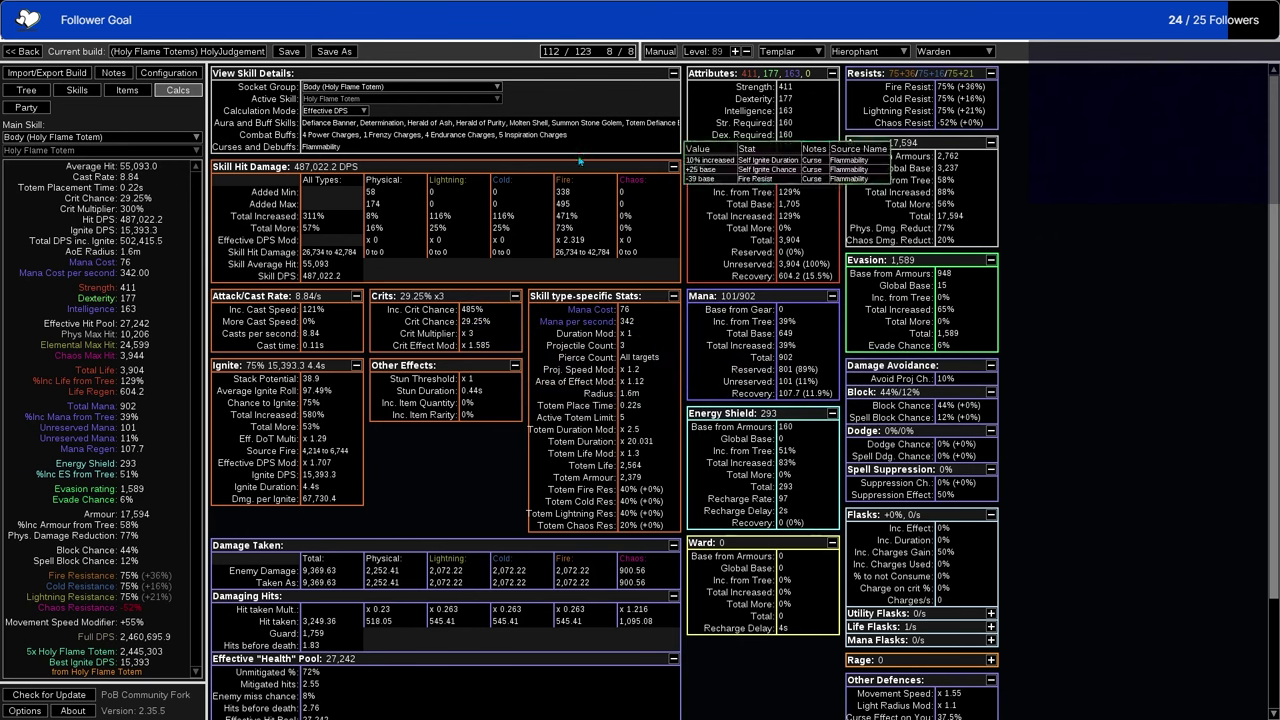
pyautogui.moveTo(568, 156)
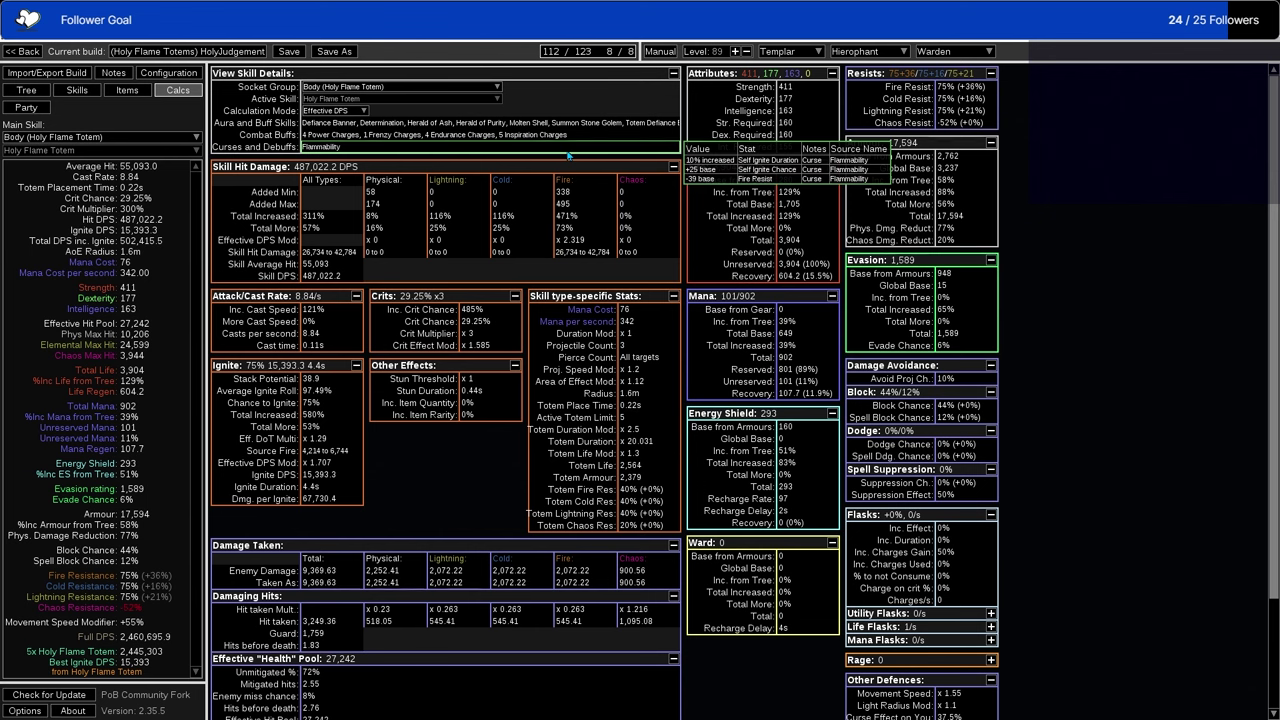
pyautogui.moveTo(388, 90)
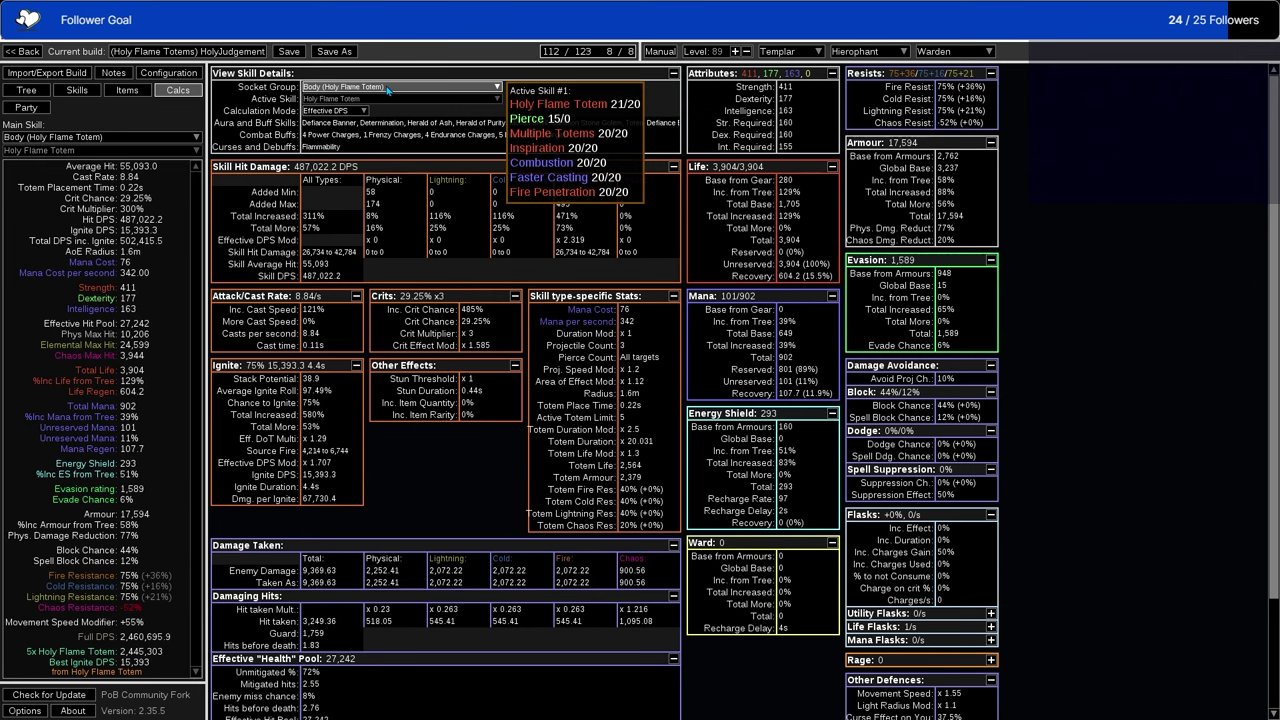
# Step: Turn the "Are you on Consecrated Ground?" combat condition off and back on to compare life regeneration
pyautogui.click(182, 74)
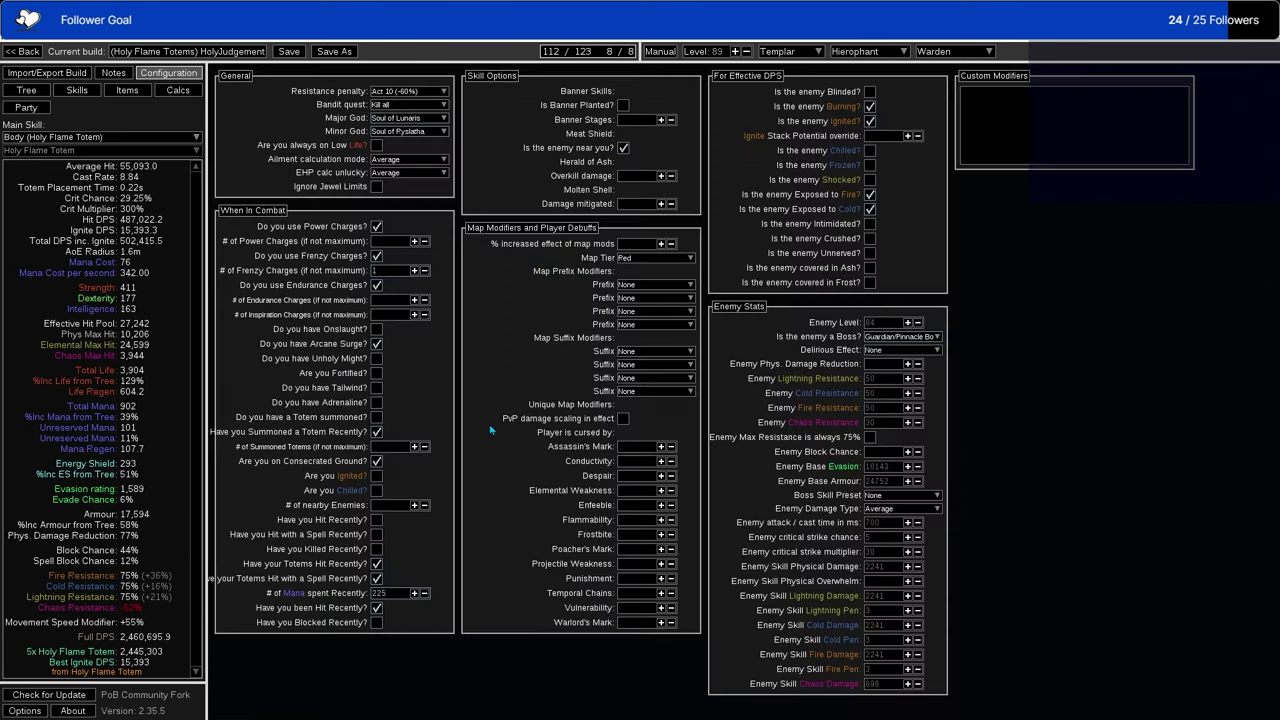
pyautogui.click(377, 461)
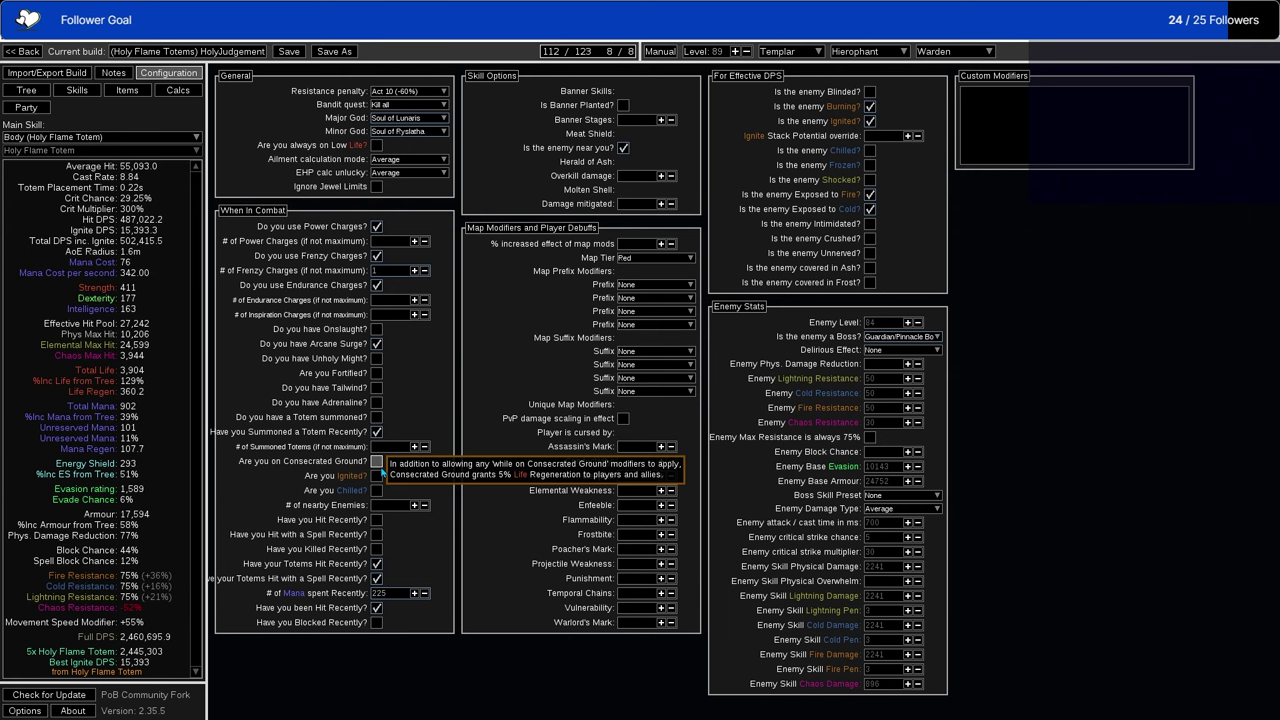
pyautogui.click(380, 468)
# Step: Return to the passive tree and examine the Pious Path node in the ascendancy below Hierophant
pyautogui.click(26, 90)
pyautogui.scroll(2, 380, 379)
pyautogui.scroll(4, 476, 391)
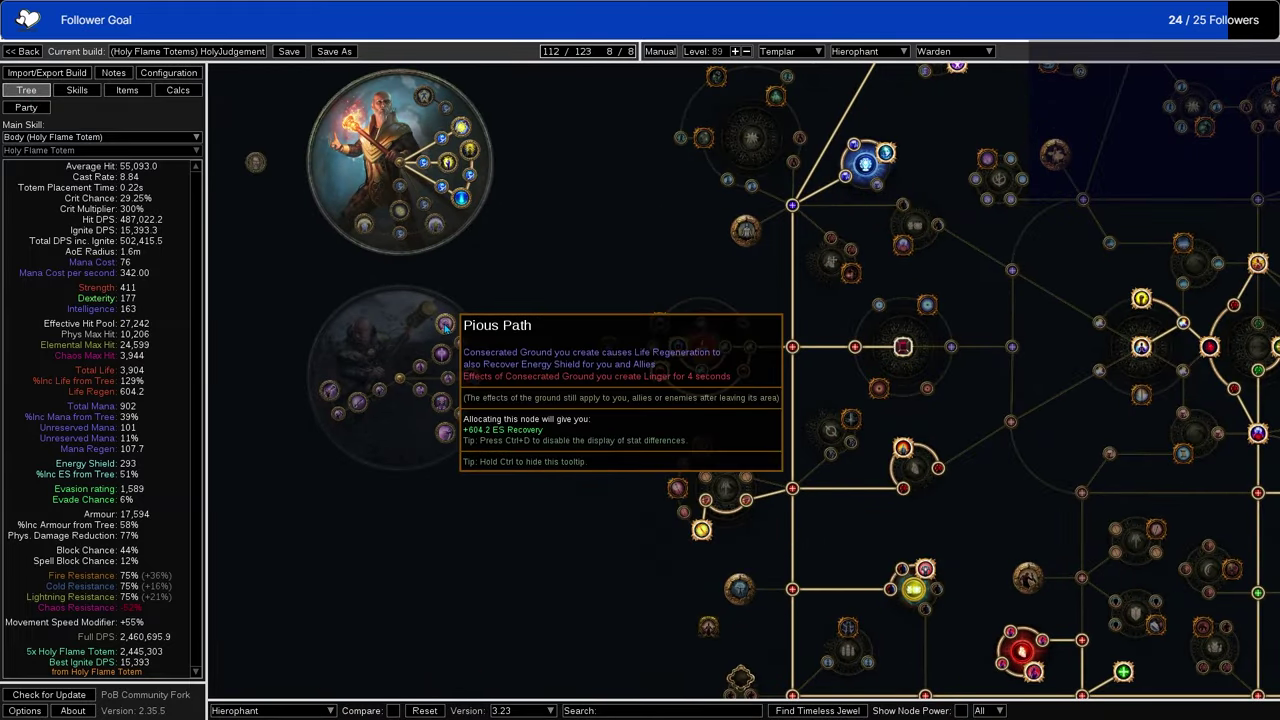